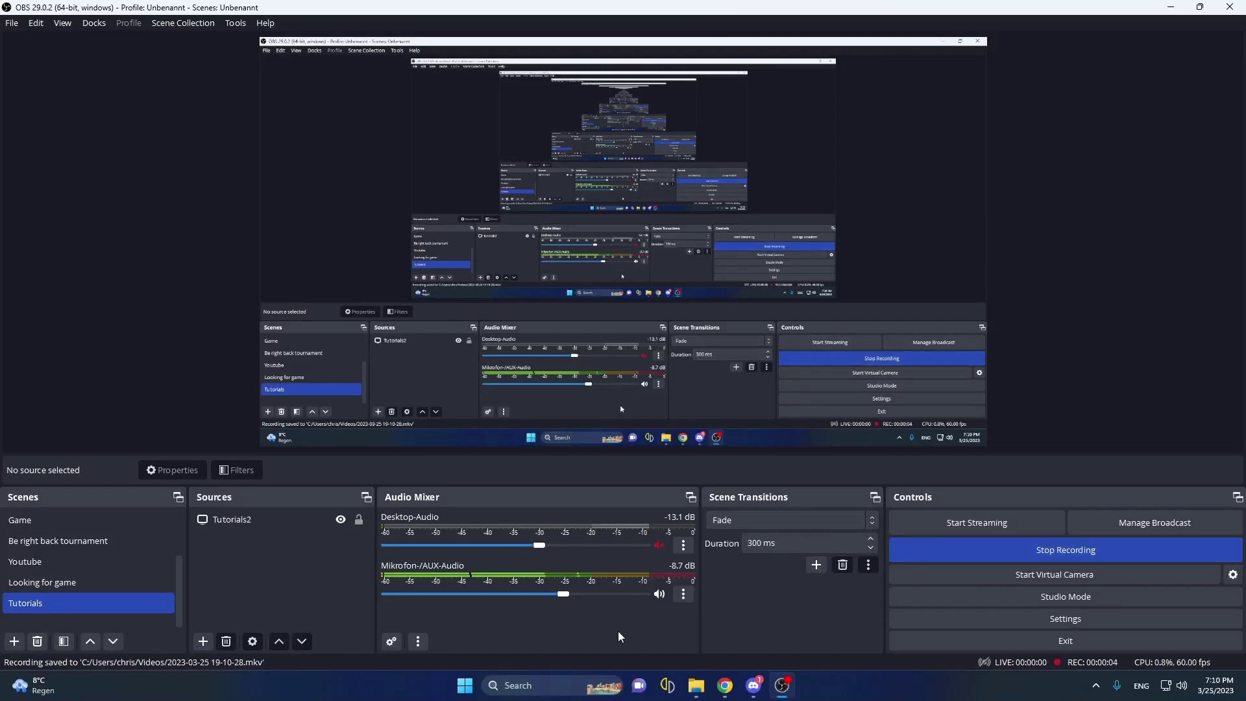
# Download the latest stable Cemu v1.26.2f Win x64 zip from cemu.info, then minimize Chrome and OBS
pyautogui.click(727, 685)
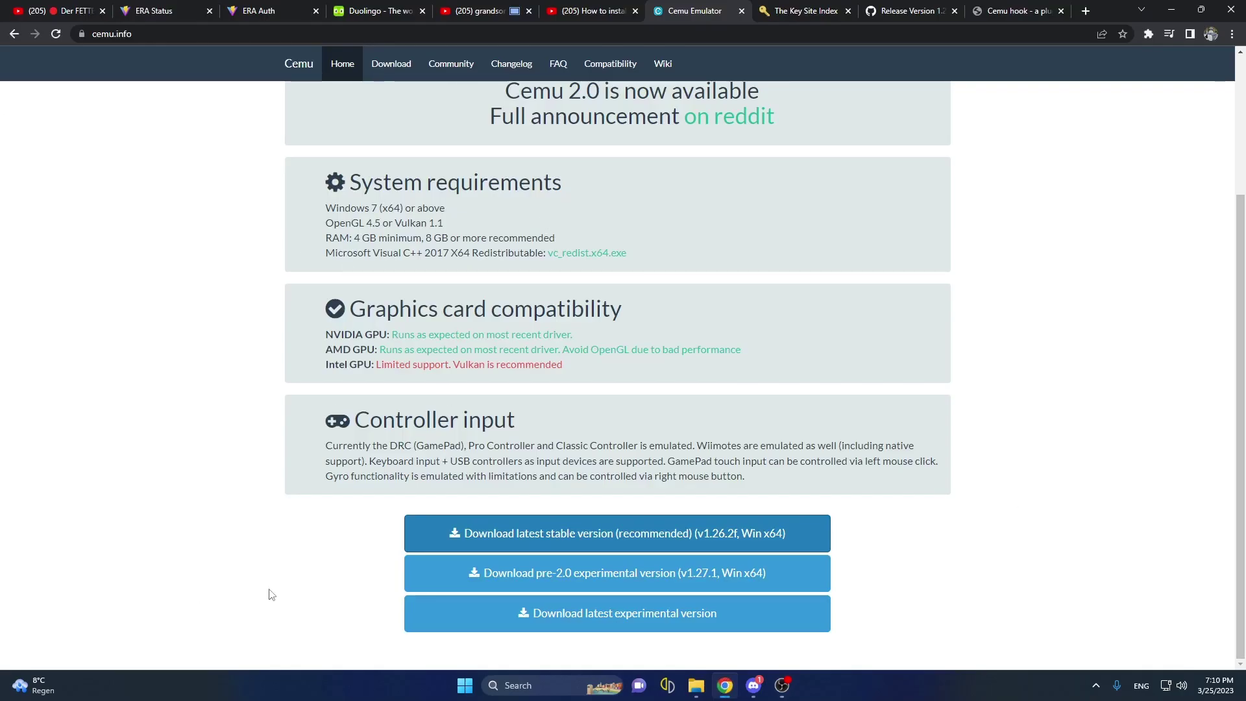
pyautogui.scroll(5, 469, 400)
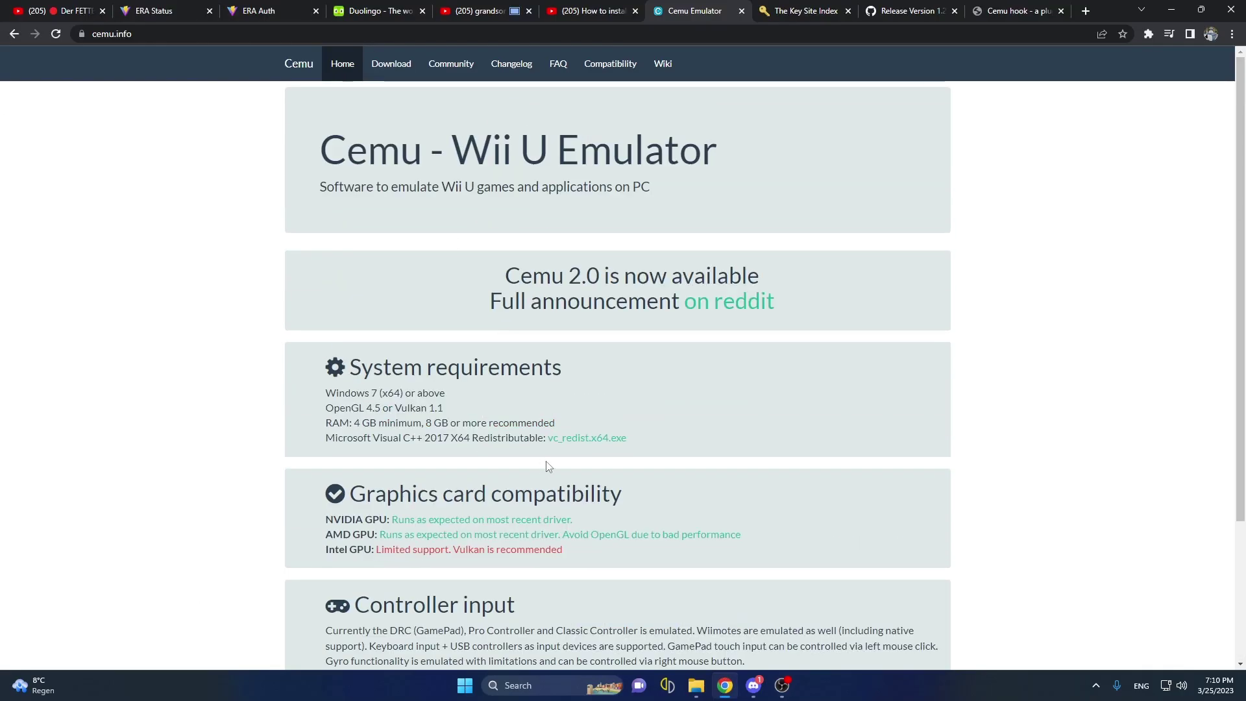
pyautogui.scroll(-5, 571, 551)
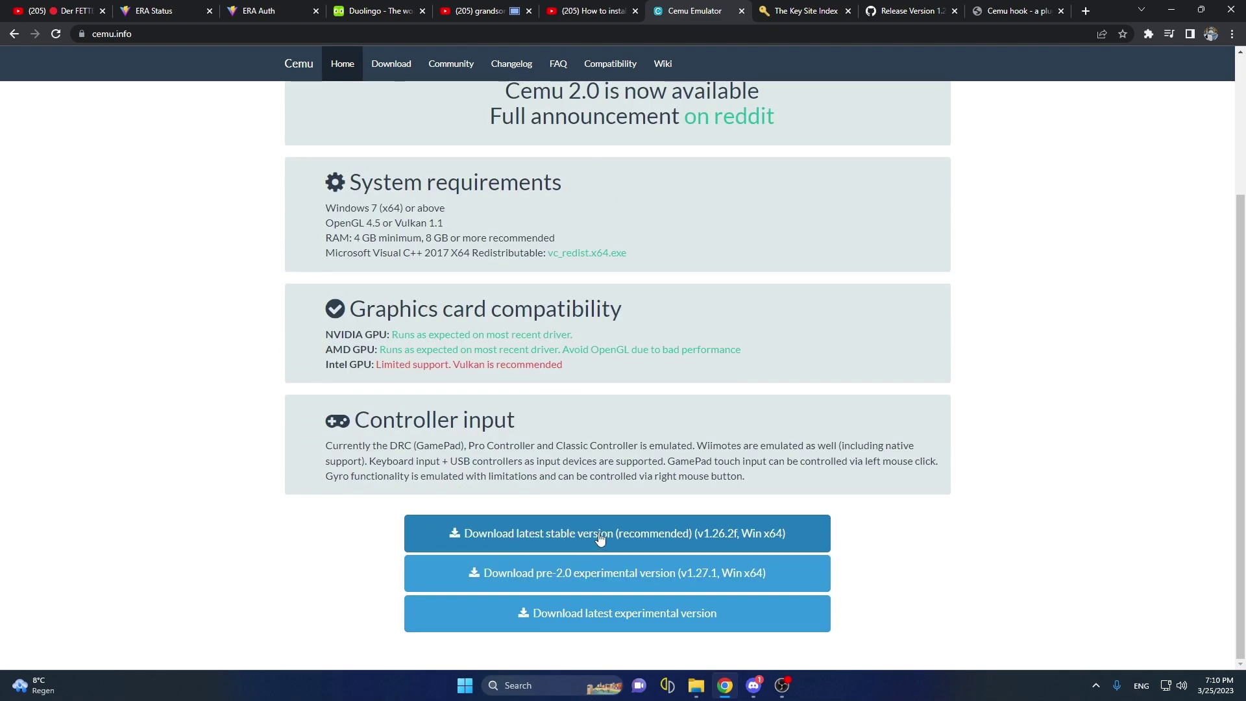
pyautogui.click(599, 536)
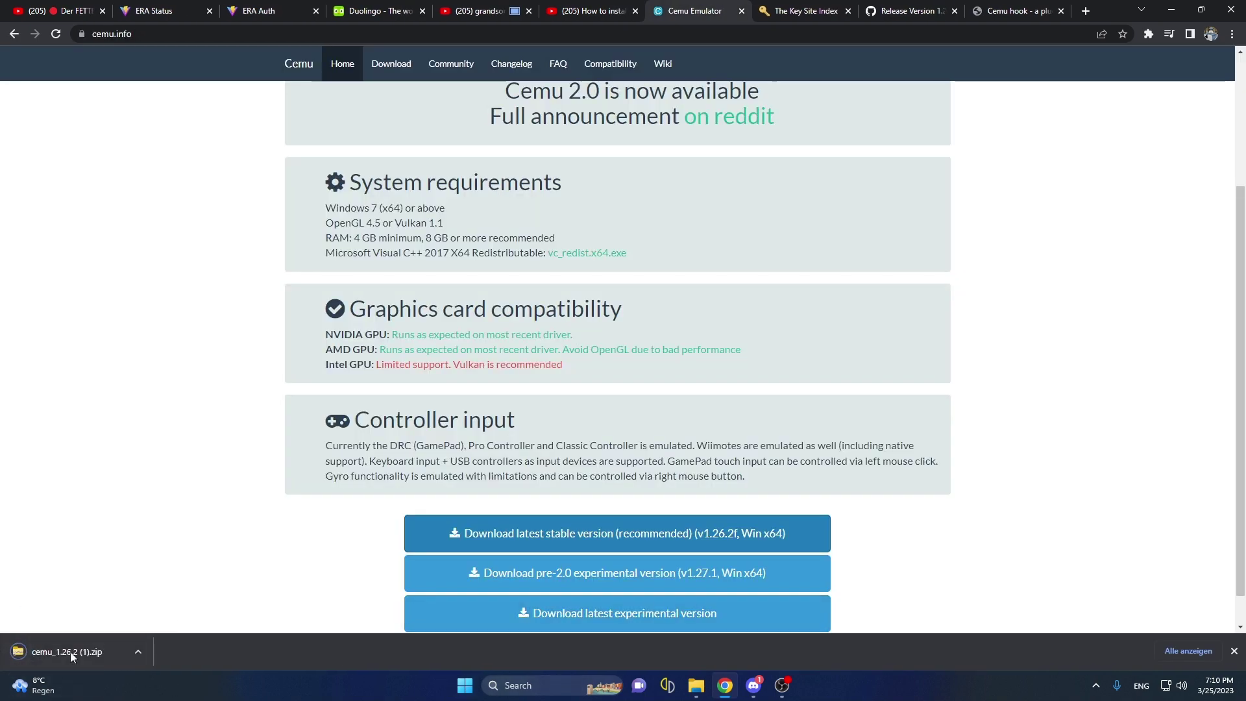
pyautogui.click(1171, 9)
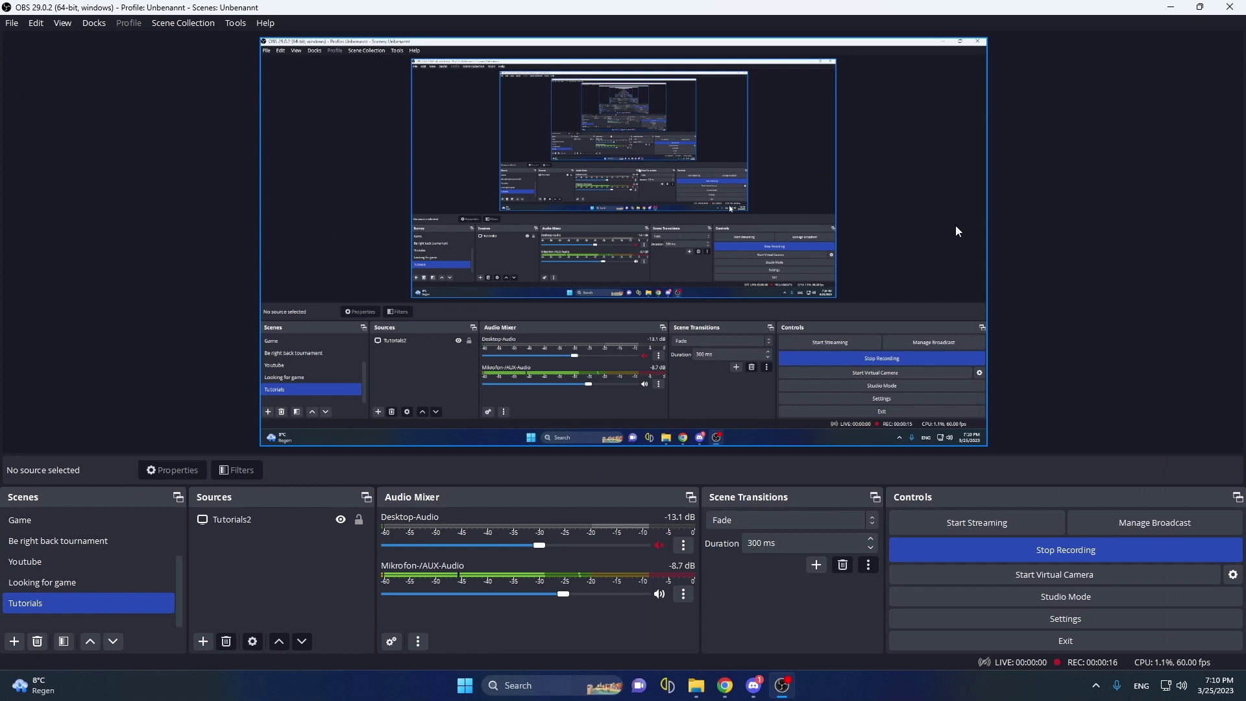
pyautogui.click(1173, 7)
# Move the downloaded cemu_1.26.2 zip from Downloads into the desktop Cemu folder
pyautogui.doubleClick(581, 483)
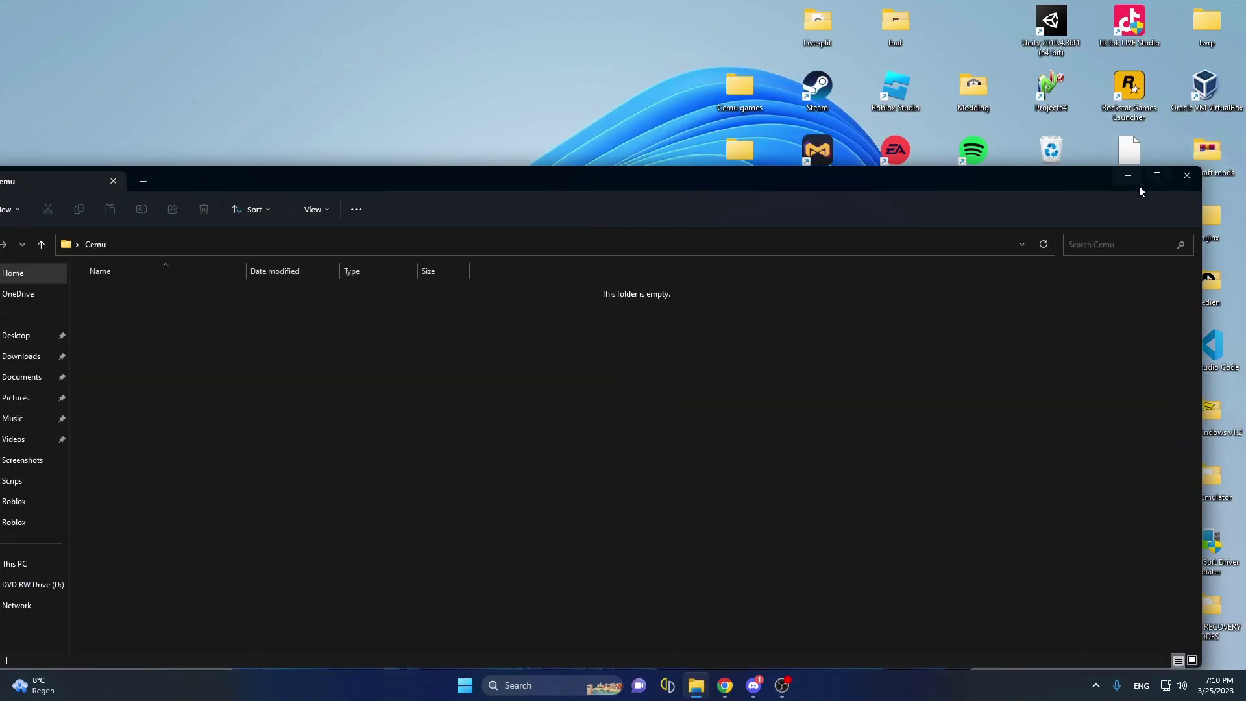
pyautogui.click(1187, 175)
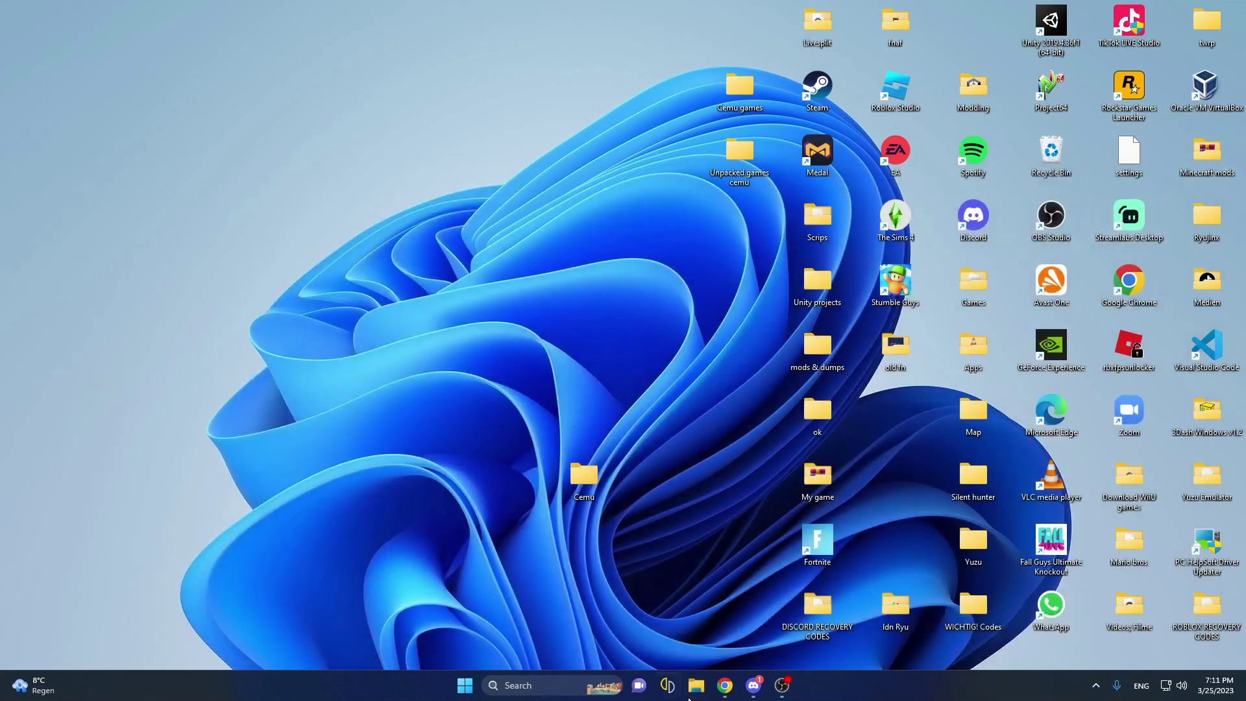
pyautogui.rightClick(712, 695)
pyautogui.click(645, 628)
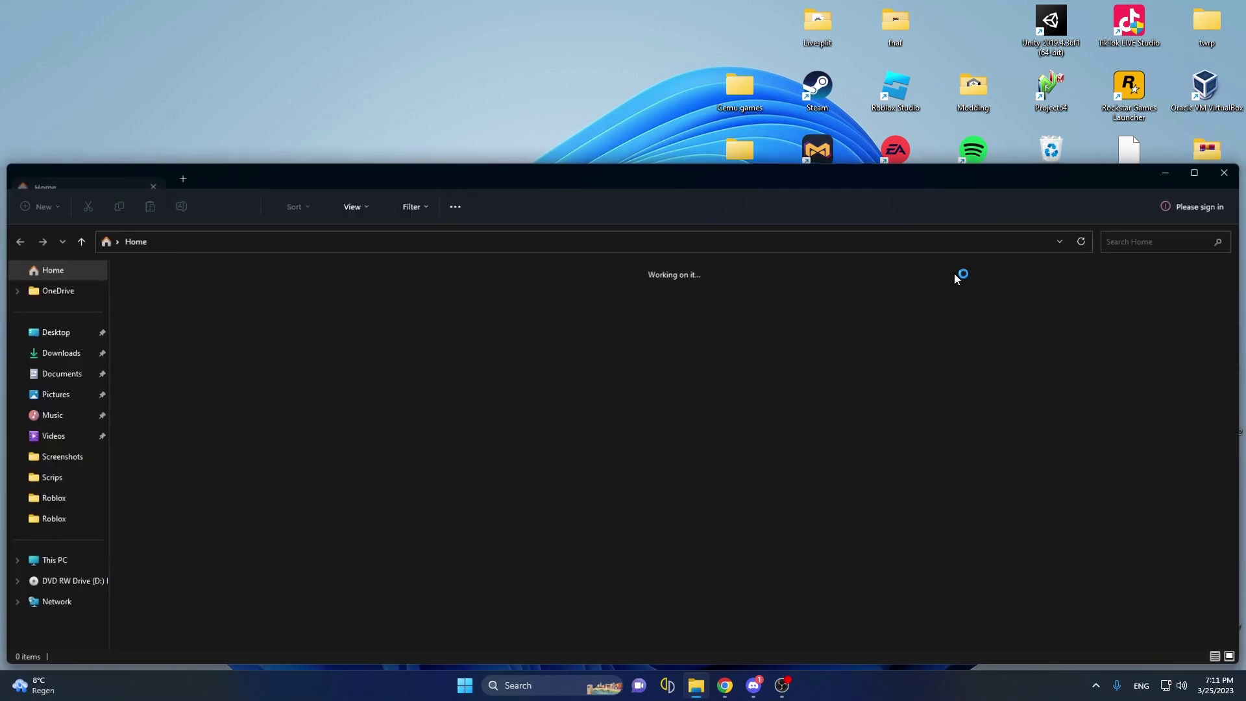
pyautogui.click(55, 353)
pyautogui.moveTo(450, 188); pyautogui.dragTo(1240, 206)
pyautogui.moveTo(1005, 329); pyautogui.dragTo(581, 481)
pyautogui.moveTo(1051, 213); pyautogui.dragTo(3, 283)
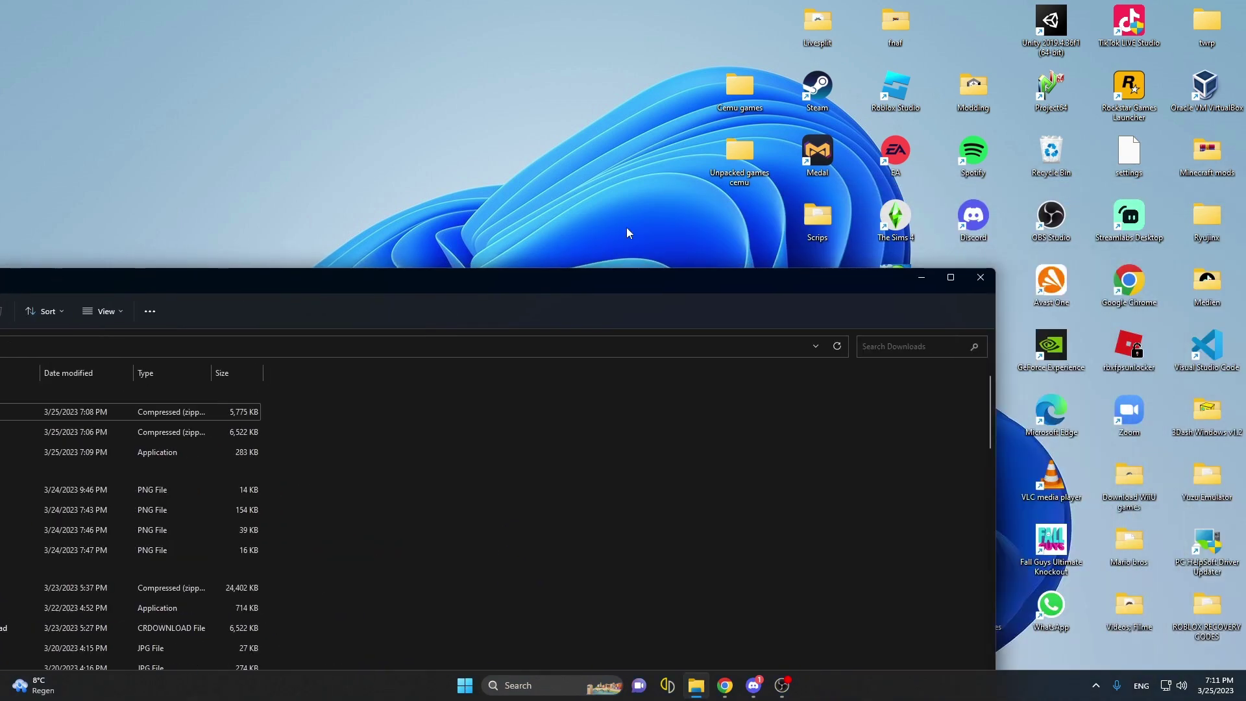
pyautogui.click(979, 278)
# Extract the Cemu zip in the Cemu folder with WinRAR and delete the zip
pyautogui.doubleClick(606, 479)
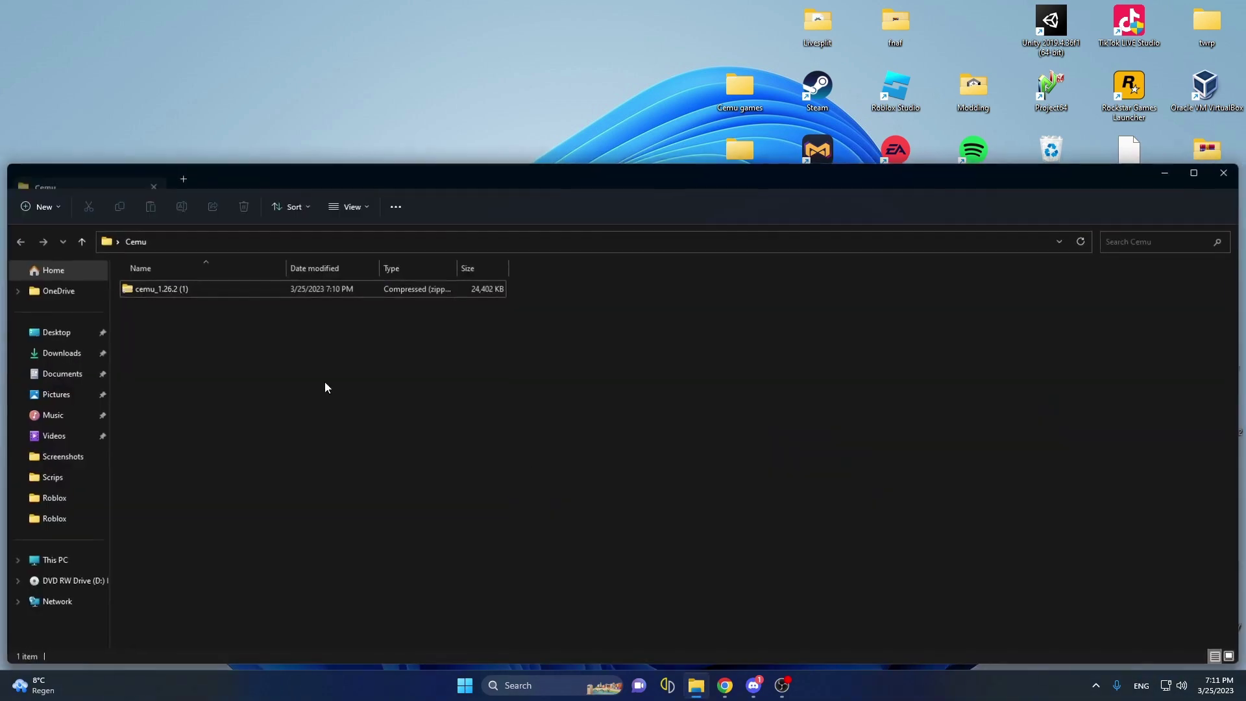
pyautogui.rightClick(148, 288)
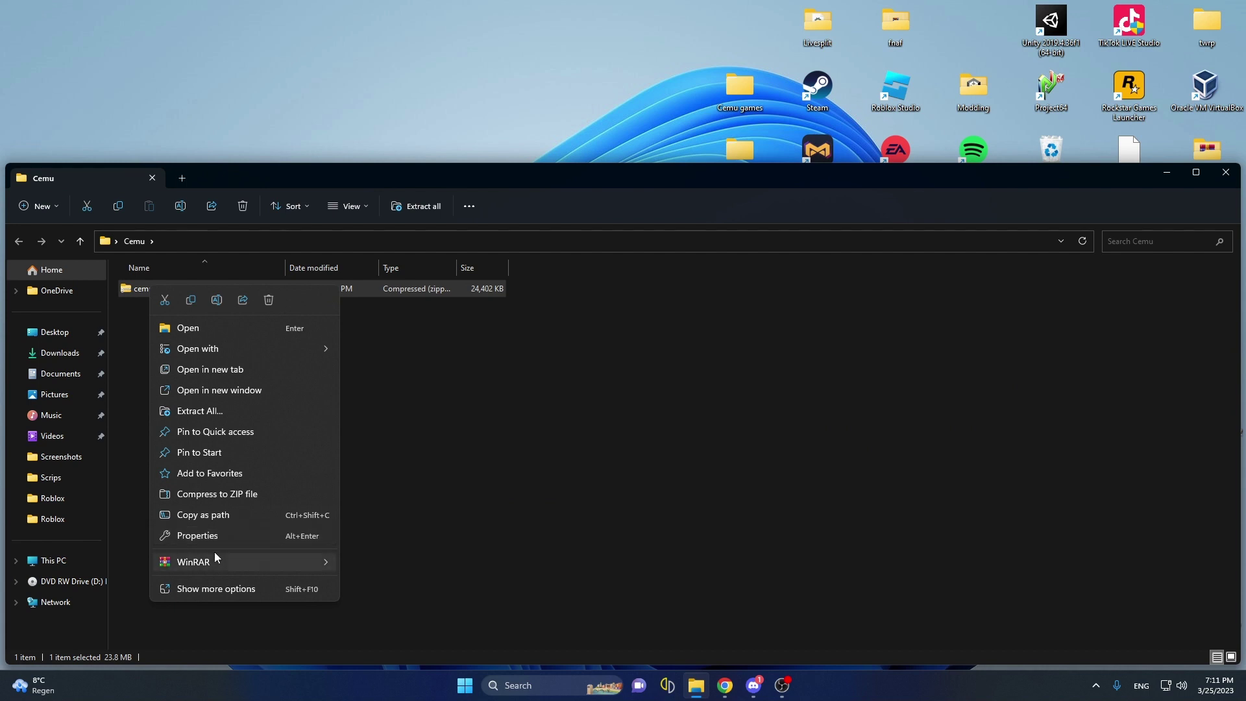
pyautogui.moveTo(214, 559)
pyautogui.click(366, 627)
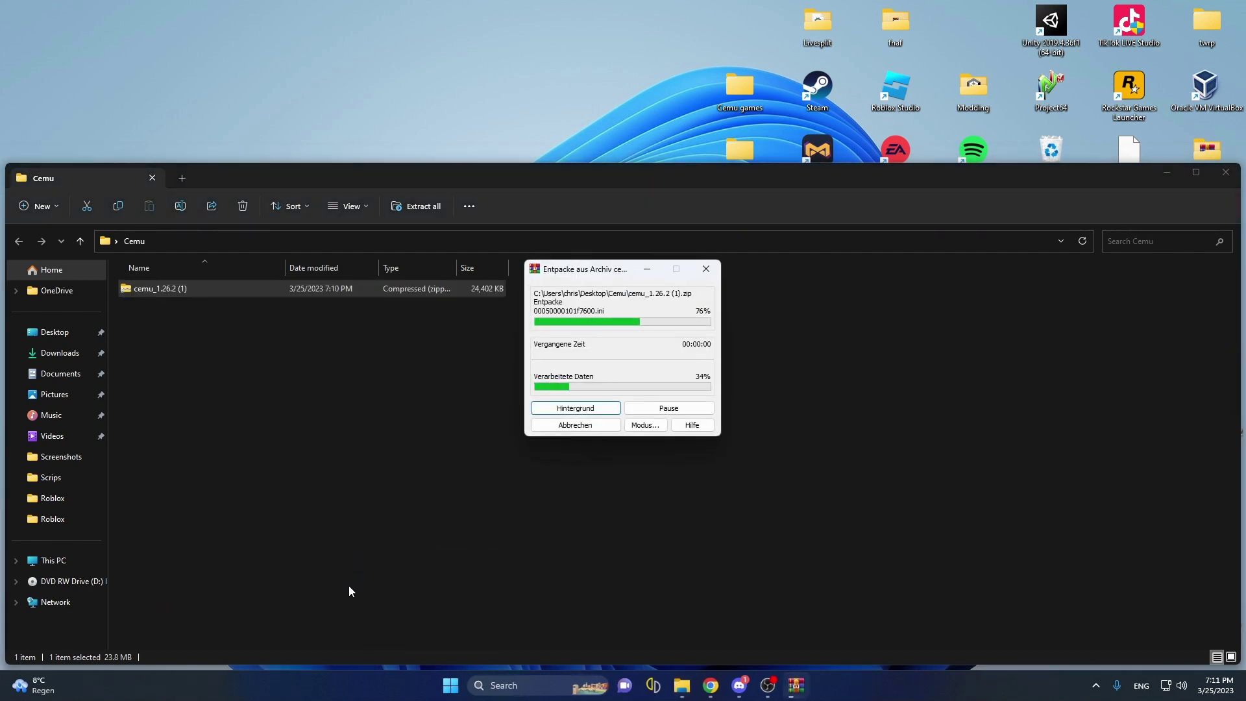
pyautogui.rightClick(189, 316)
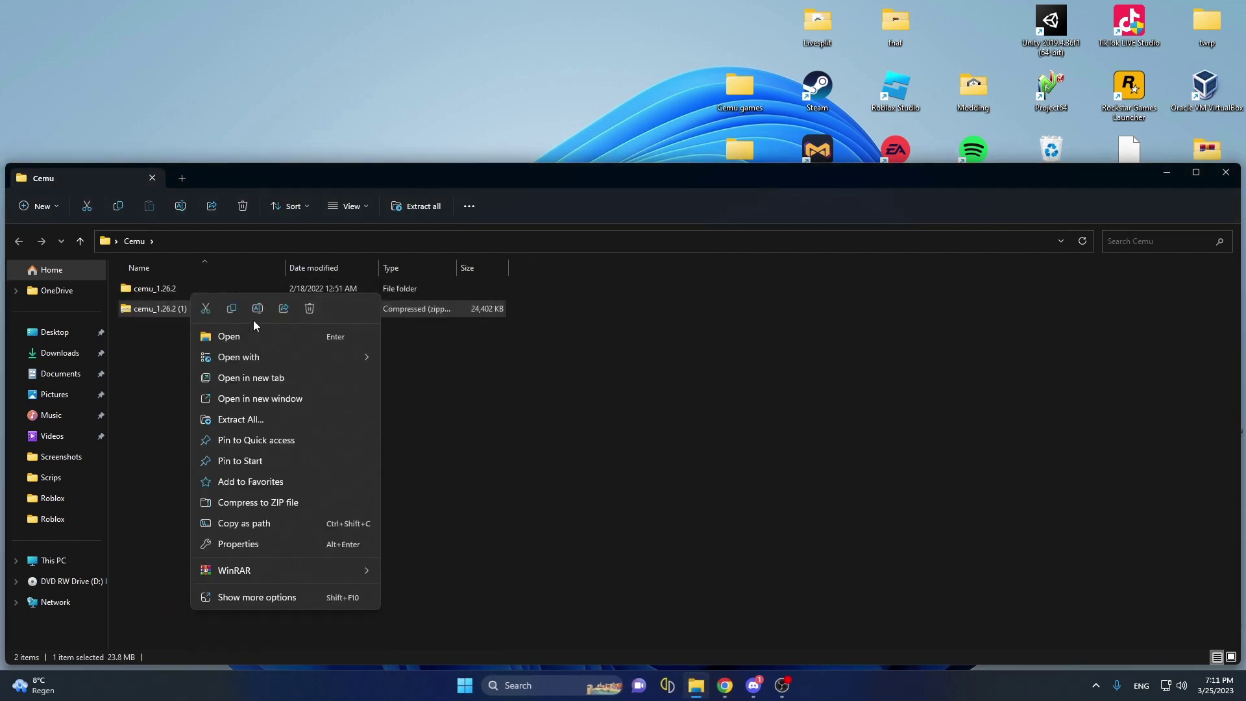
pyautogui.click(310, 309)
# Download Cemuhook 0.5.7.3 from the Cemuhook downloads page in Chrome
pyautogui.click(727, 688)
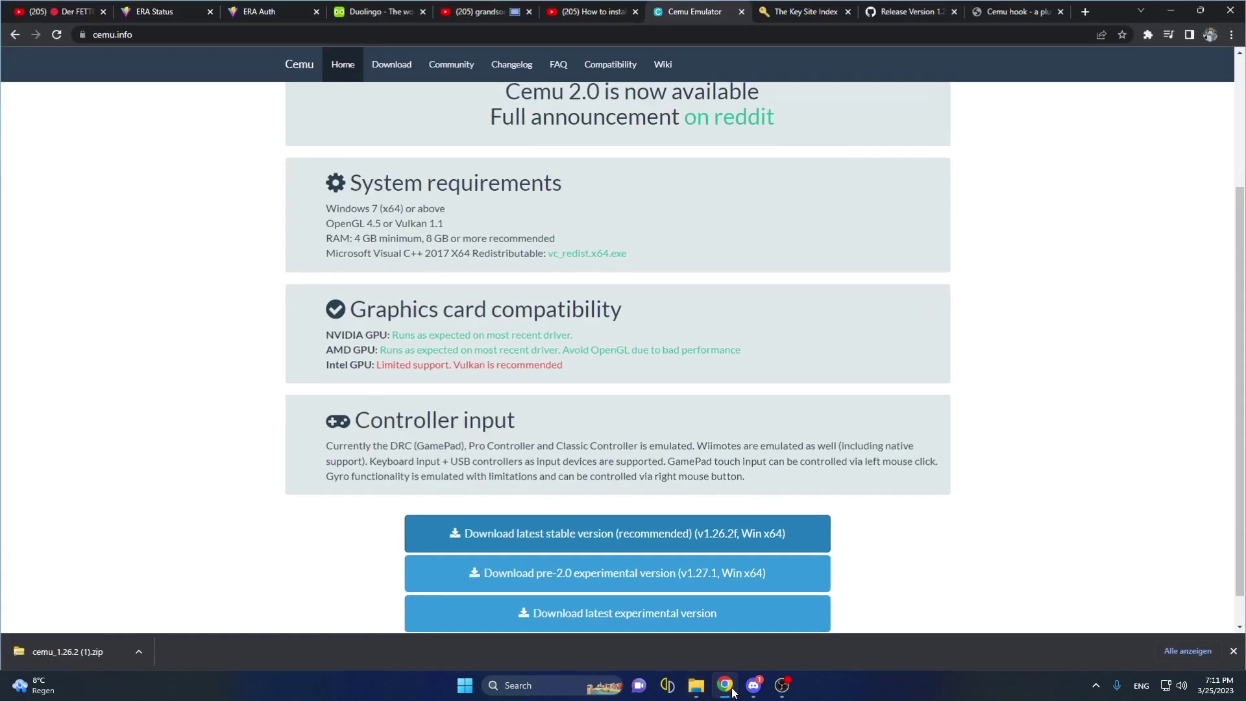
pyautogui.click(1005, 15)
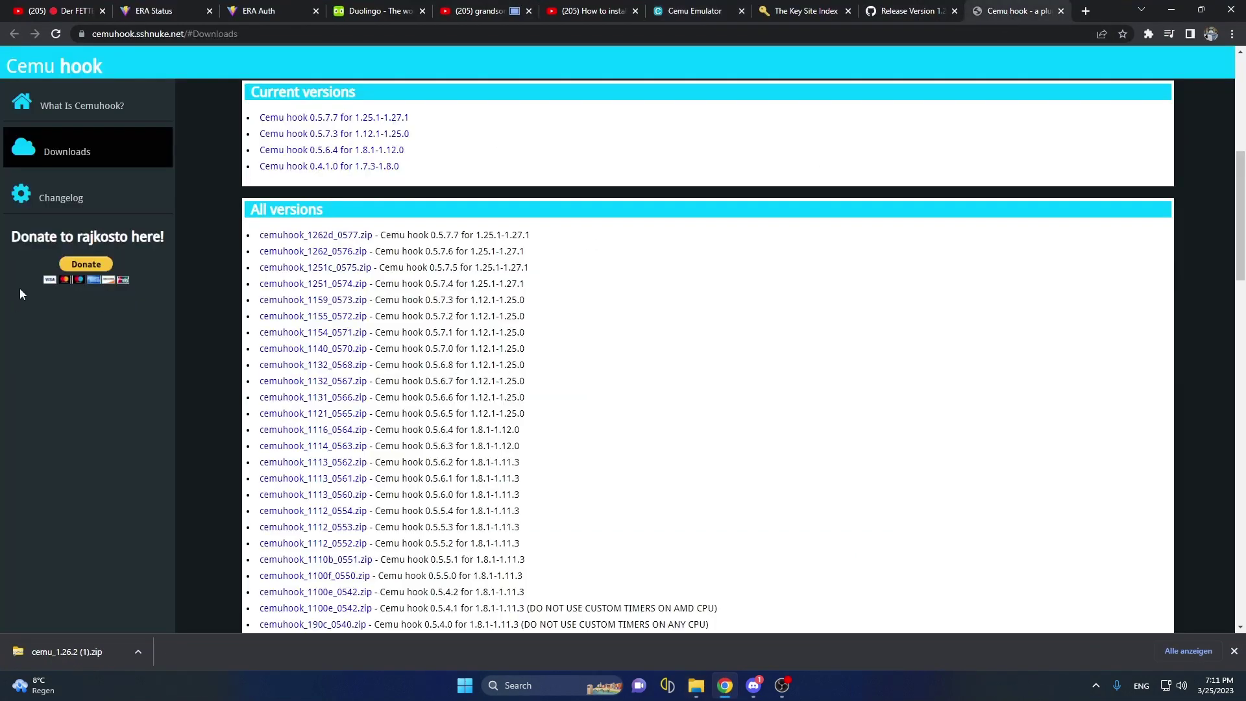
pyautogui.click(332, 133)
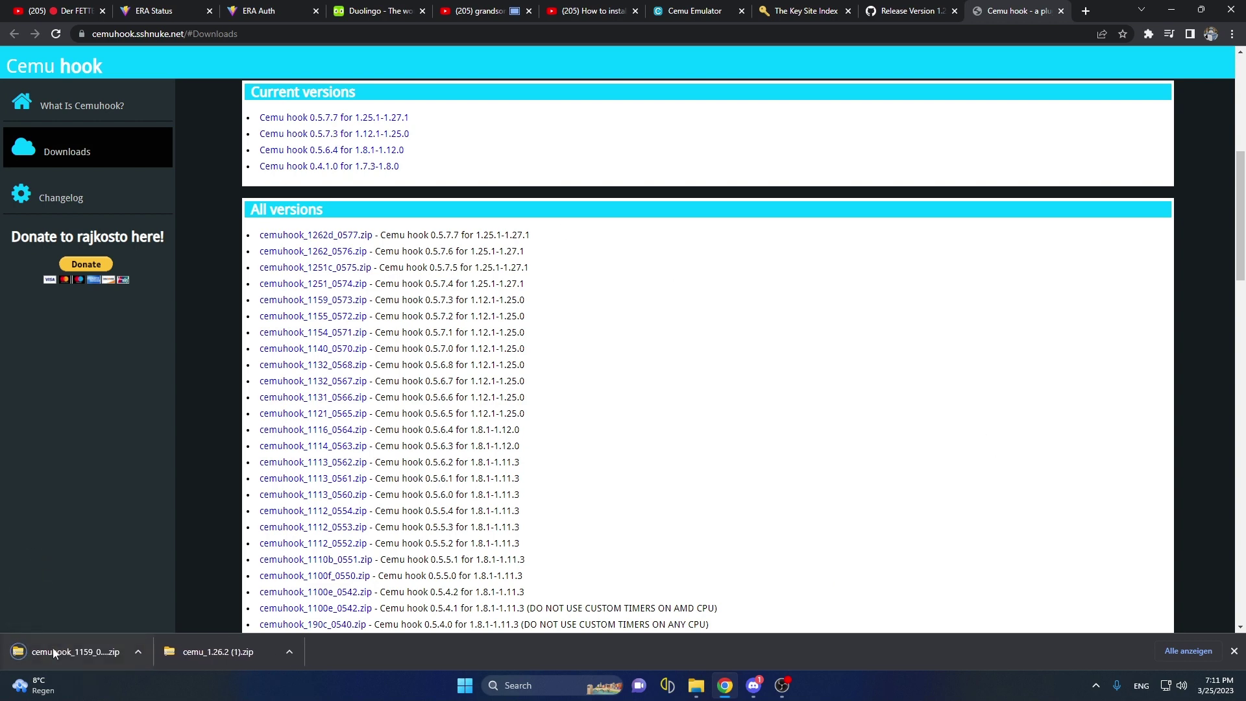
pyautogui.click(1231, 9)
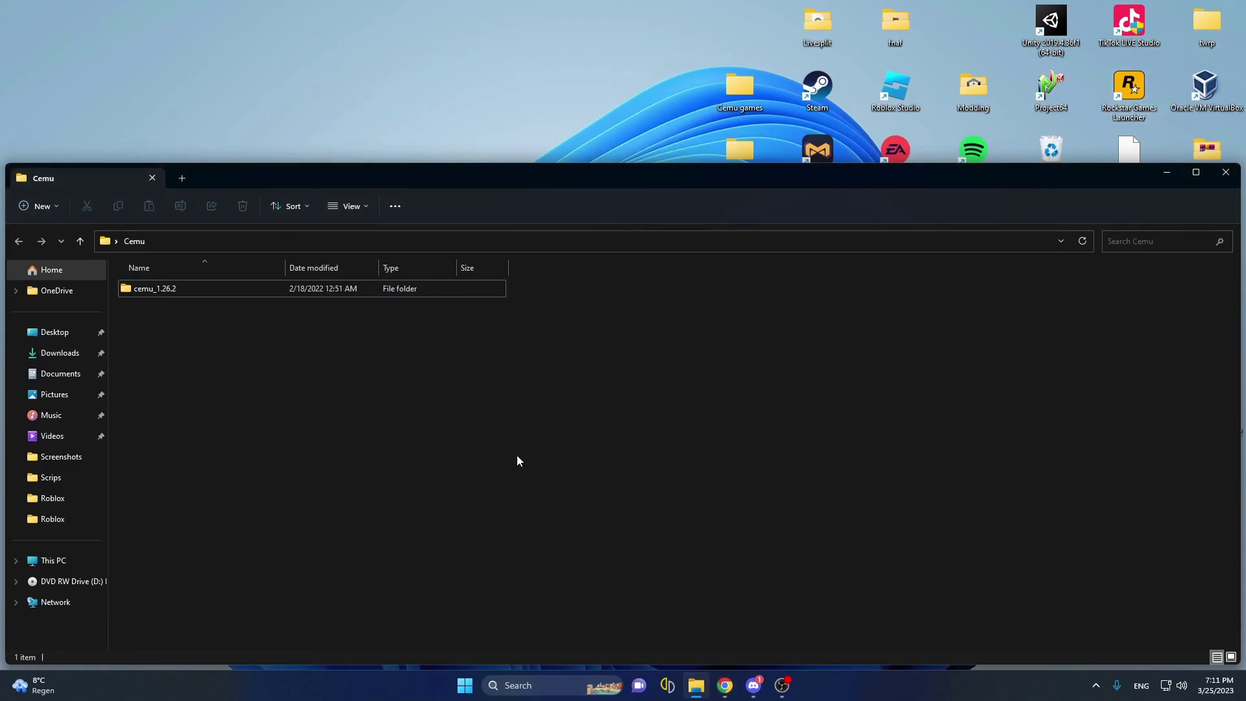
# Move the cemuhook_1159_0573 zip from Downloads into the Cemu folder
pyautogui.rightClick(695, 690)
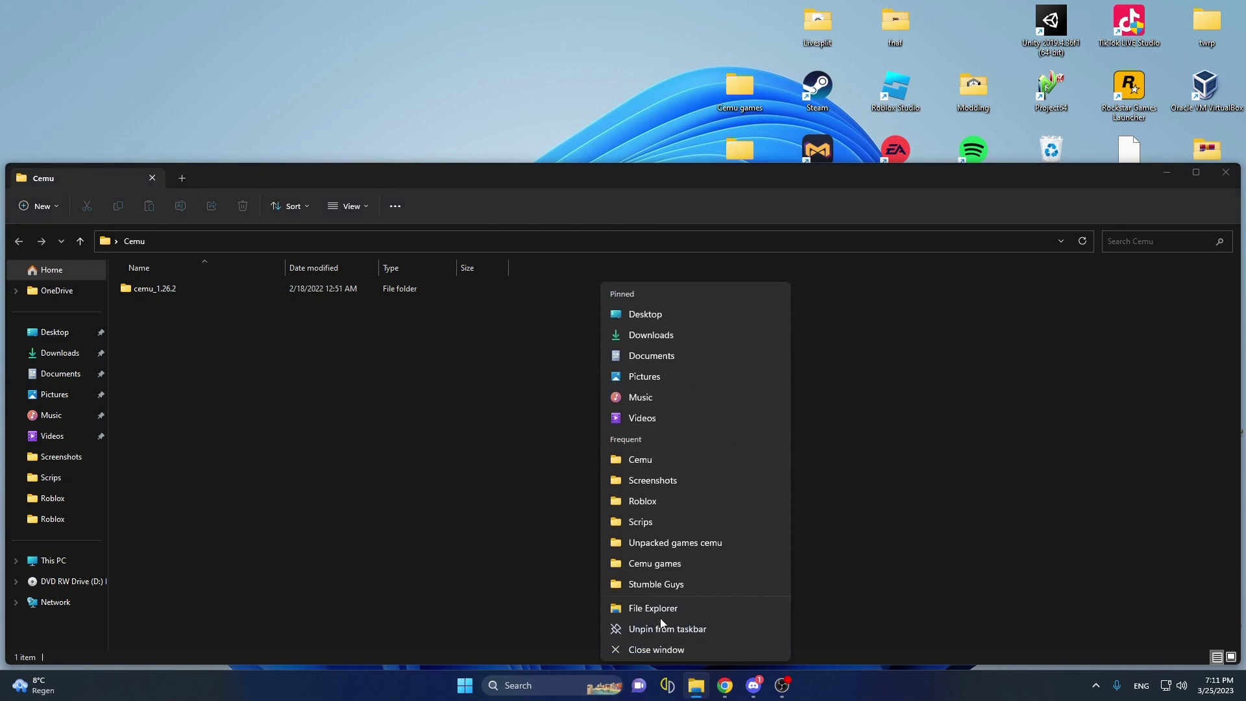
pyautogui.click(653, 634)
pyautogui.moveTo(549, 188); pyautogui.dragTo(1038, 161)
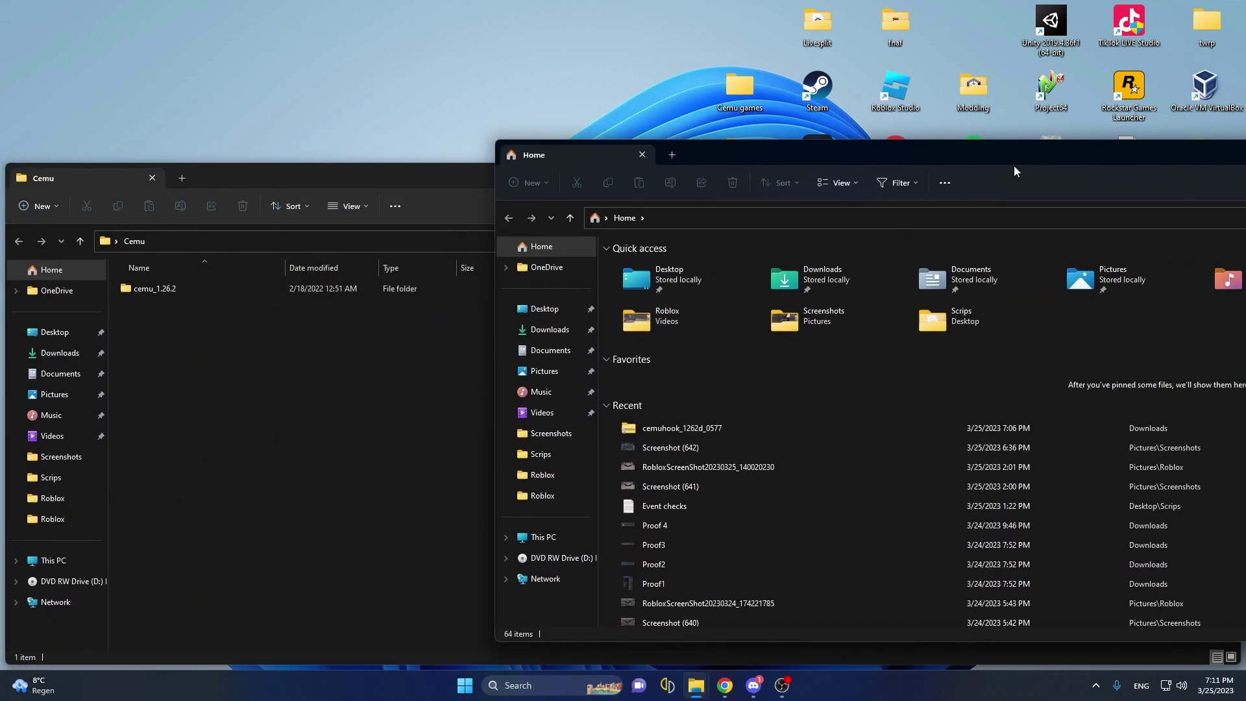
pyautogui.click(548, 329)
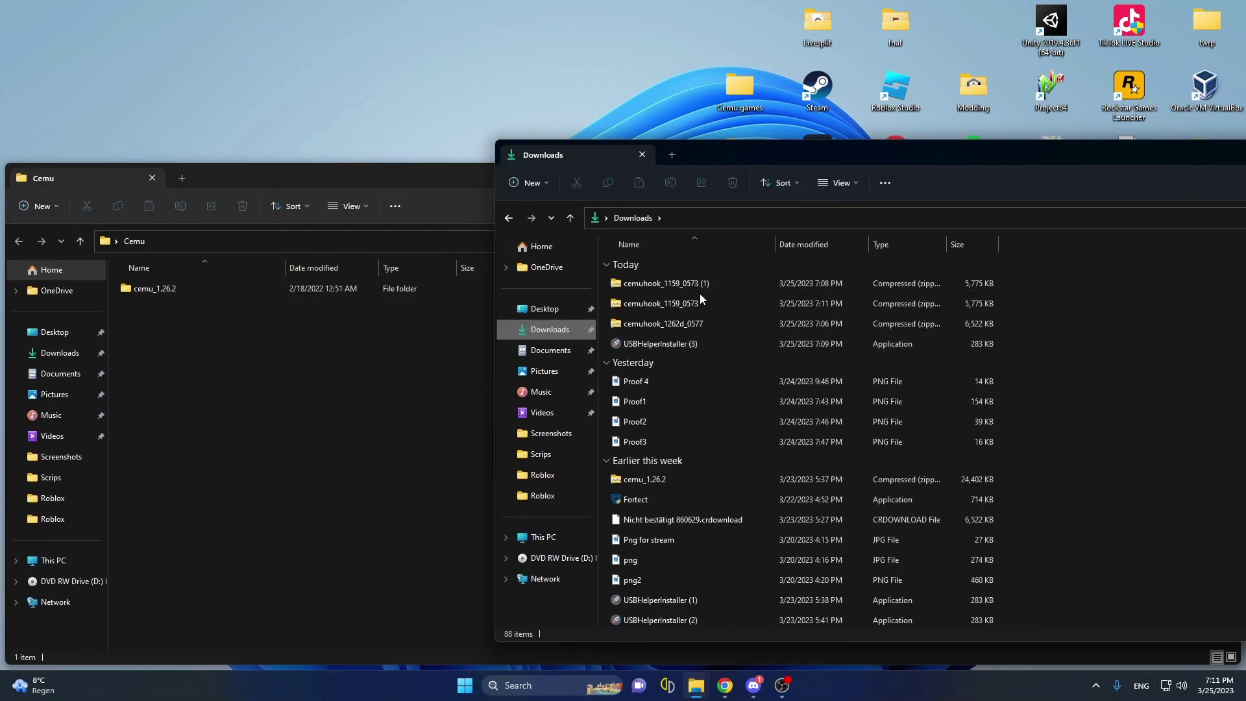
pyautogui.moveTo(713, 282); pyautogui.dragTo(259, 396)
# Extract the cemuhook zip in place with WinRAR, then delete the zip
pyautogui.rightClick(195, 316)
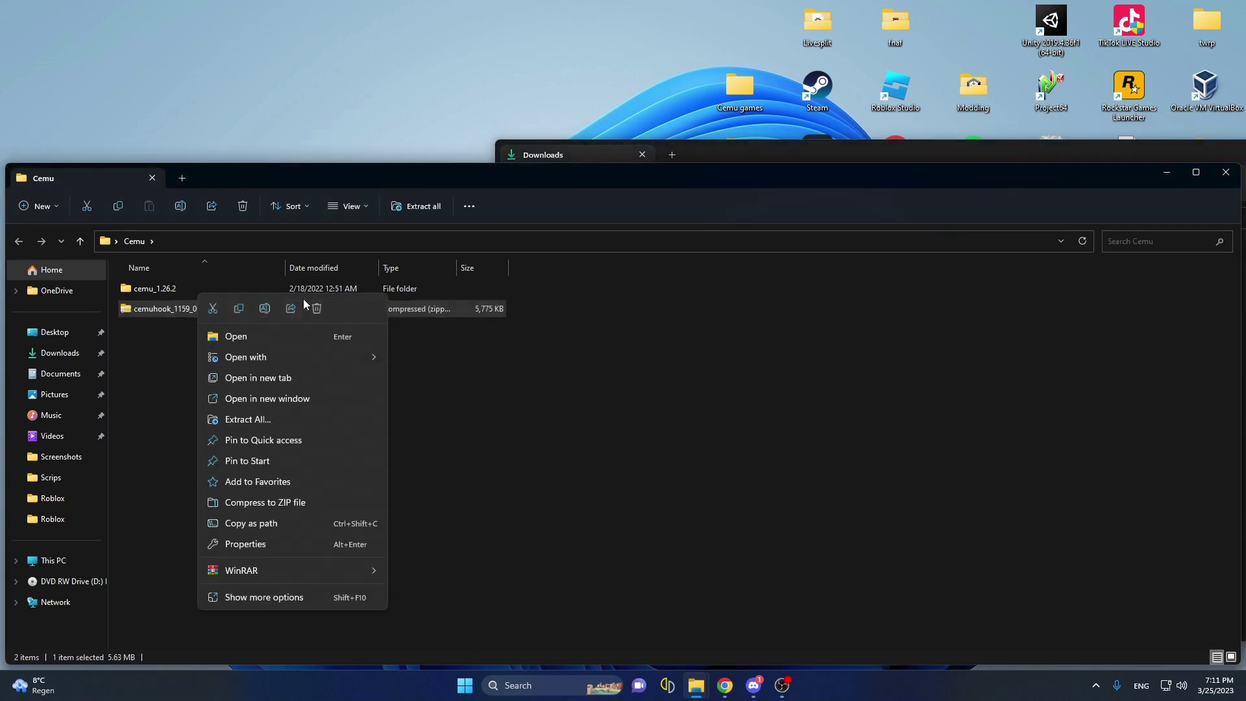
pyautogui.moveTo(380, 559)
pyautogui.click(457, 629)
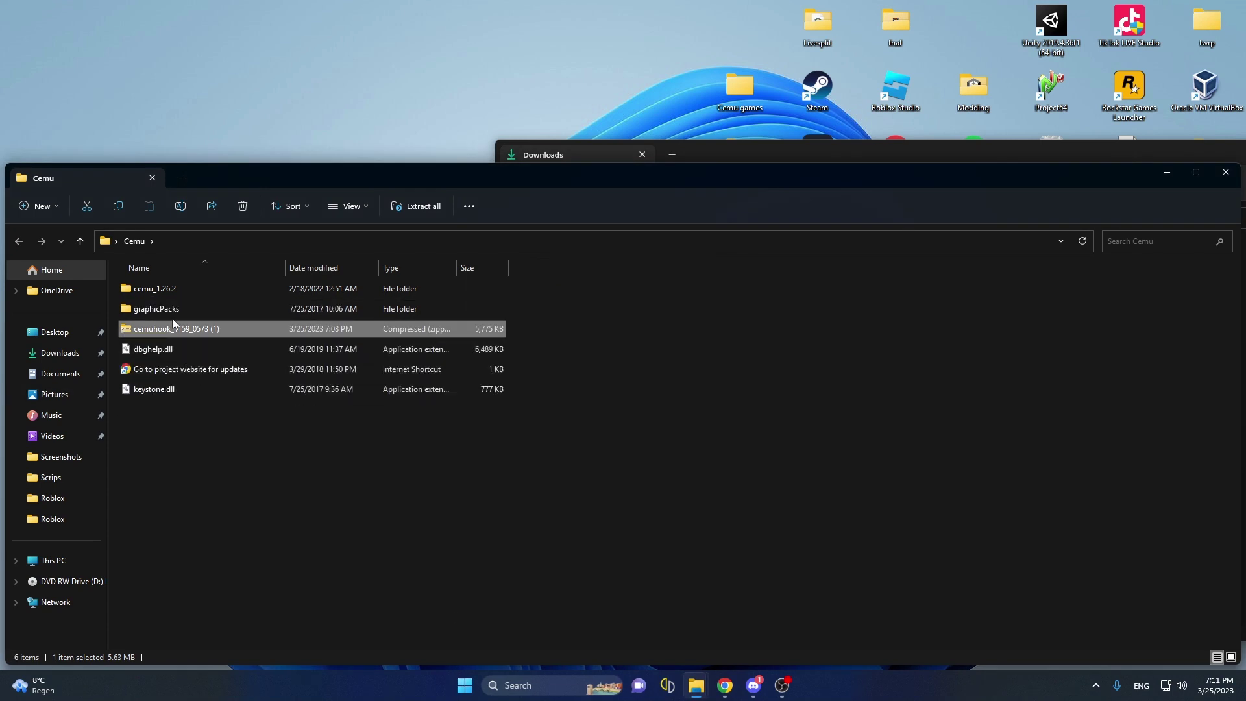
pyautogui.rightClick(172, 325)
pyautogui.click(142, 328)
pyautogui.rightClick(143, 328)
pyautogui.click(257, 309)
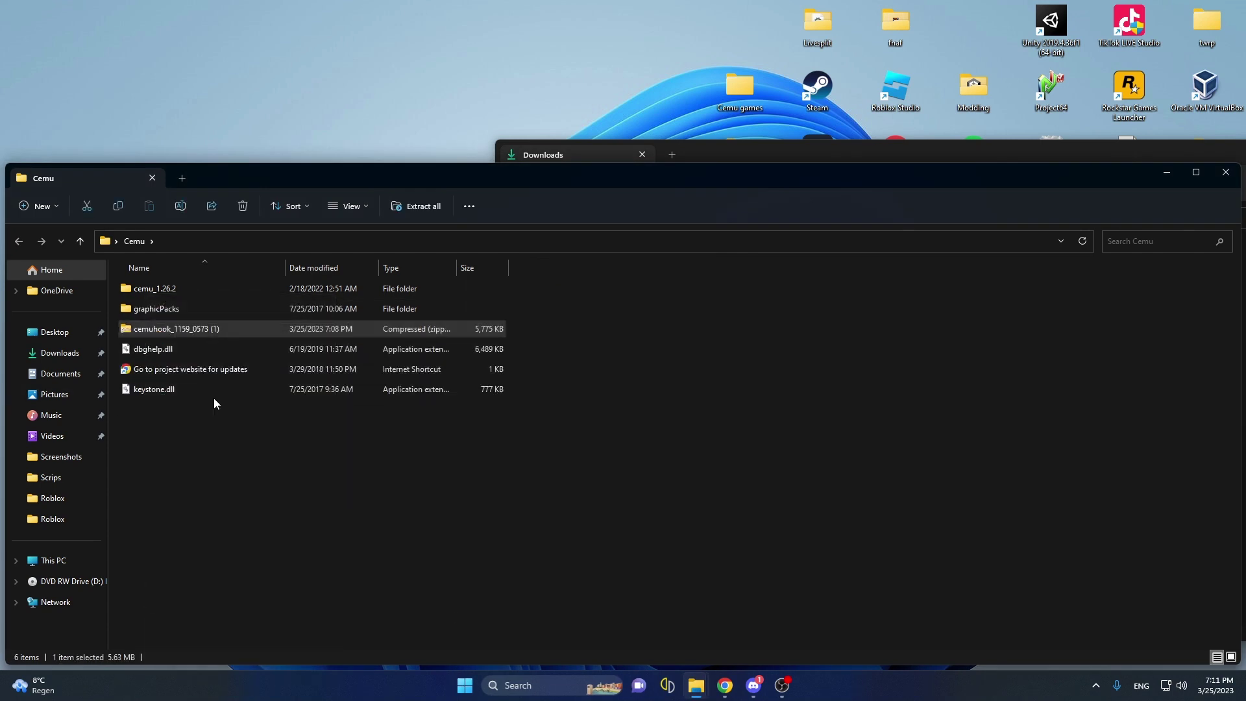
# Move the four Cemuhook files into cemu_1.26.2 and close the Downloads window
pyautogui.moveTo(162, 442); pyautogui.dragTo(175, 286)
pyautogui.click(861, 150)
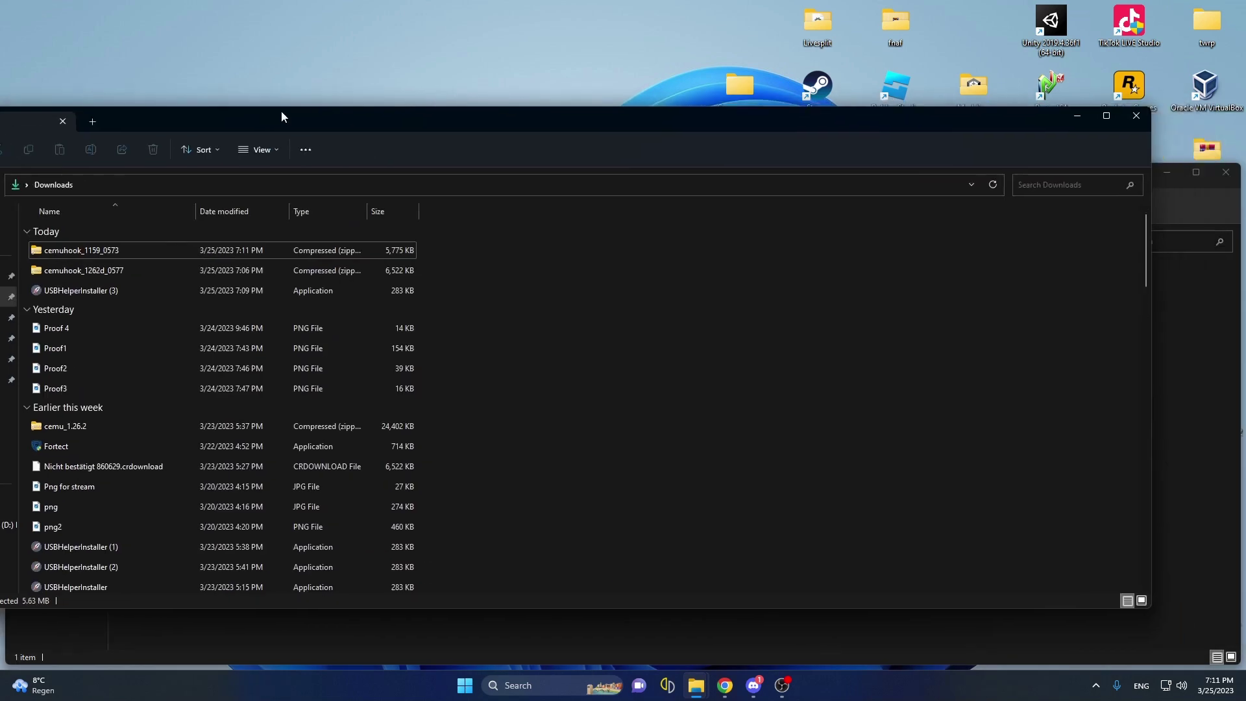
pyautogui.click(1111, 158)
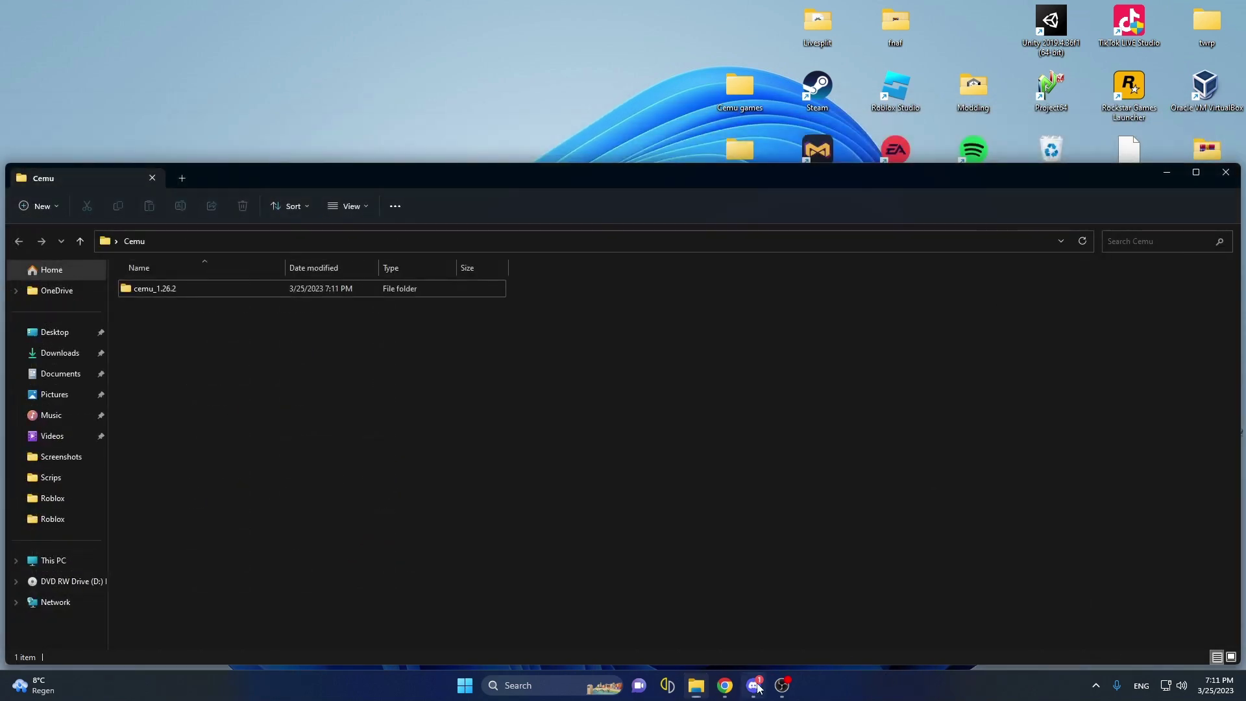
pyautogui.click(755, 686)
# Download USBHelperInstaller.exe from the GitHub Version 1.2 release and launch the installer
pyautogui.click(725, 686)
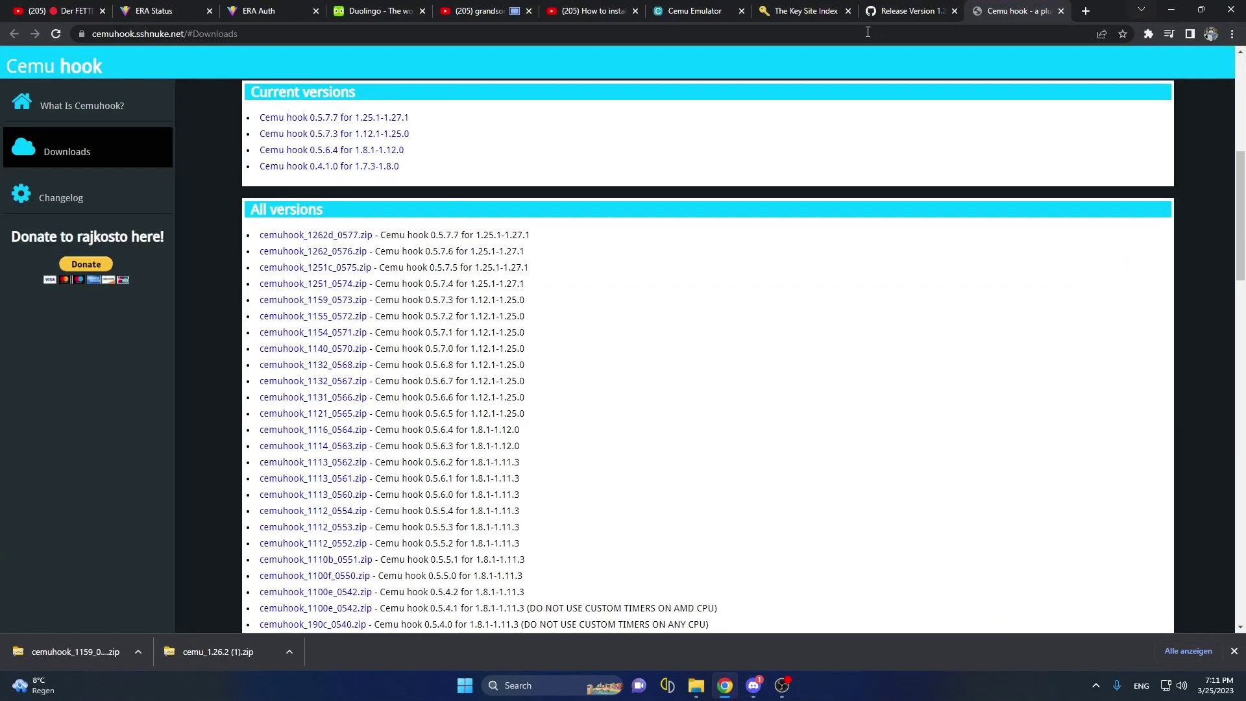
pyautogui.click(911, 11)
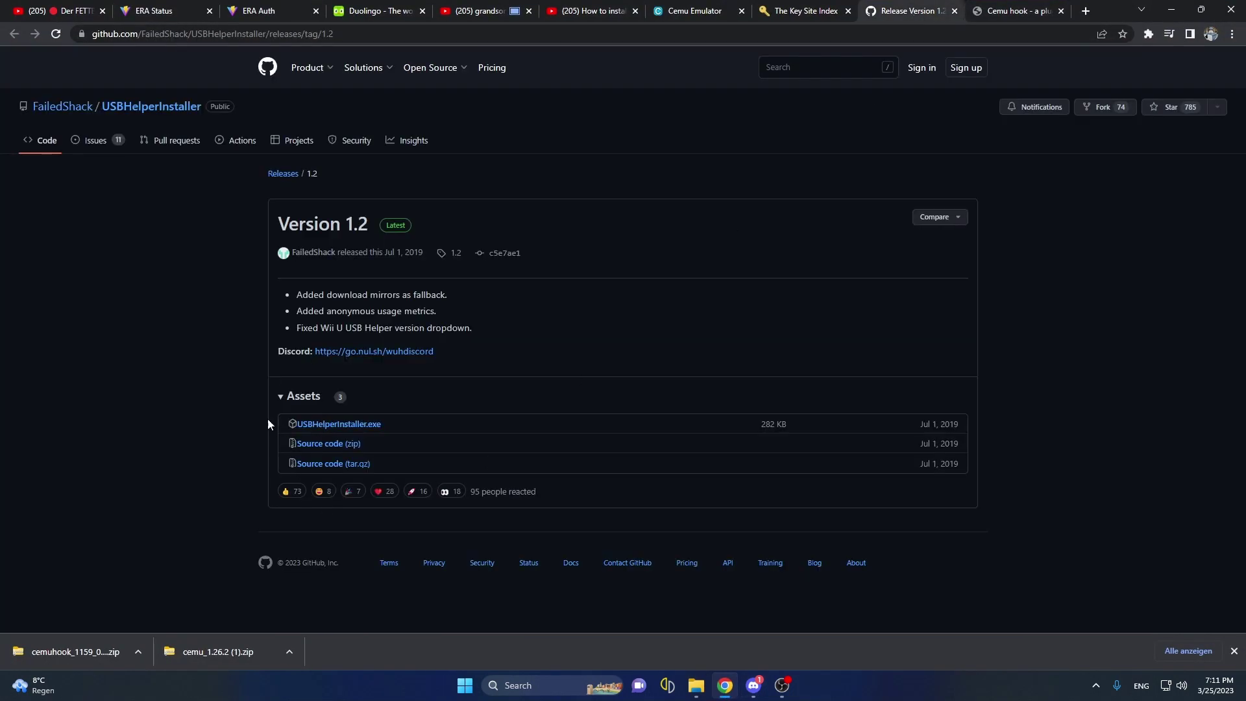
pyautogui.click(340, 425)
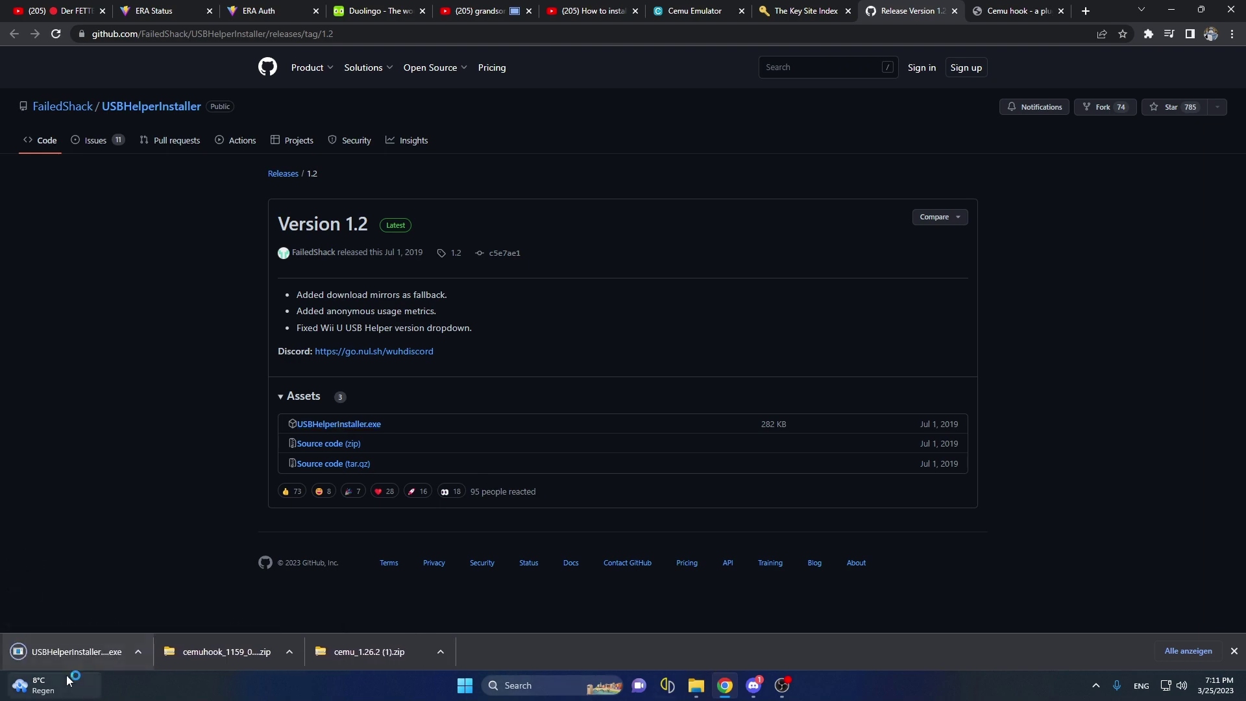
pyautogui.click(57, 653)
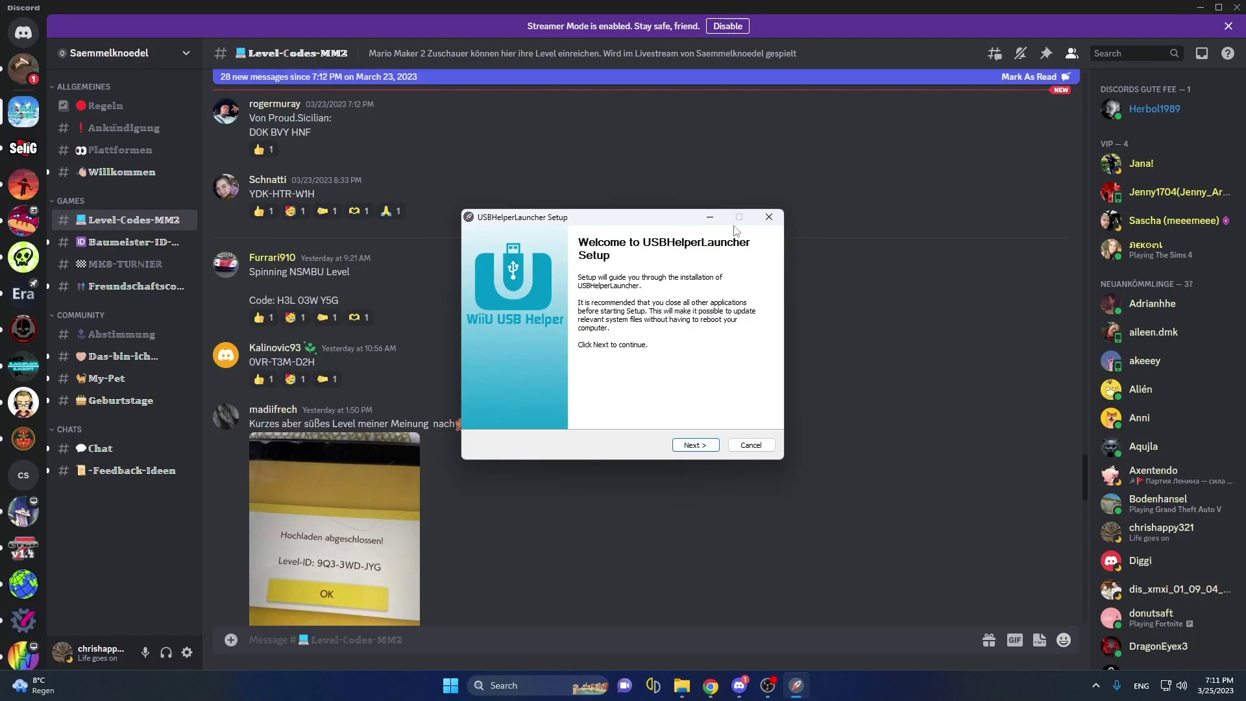
# Accept the licence, choose Wii U USB Helper version 0.6.1.653, and start the installation
pyautogui.click(1202, 8)
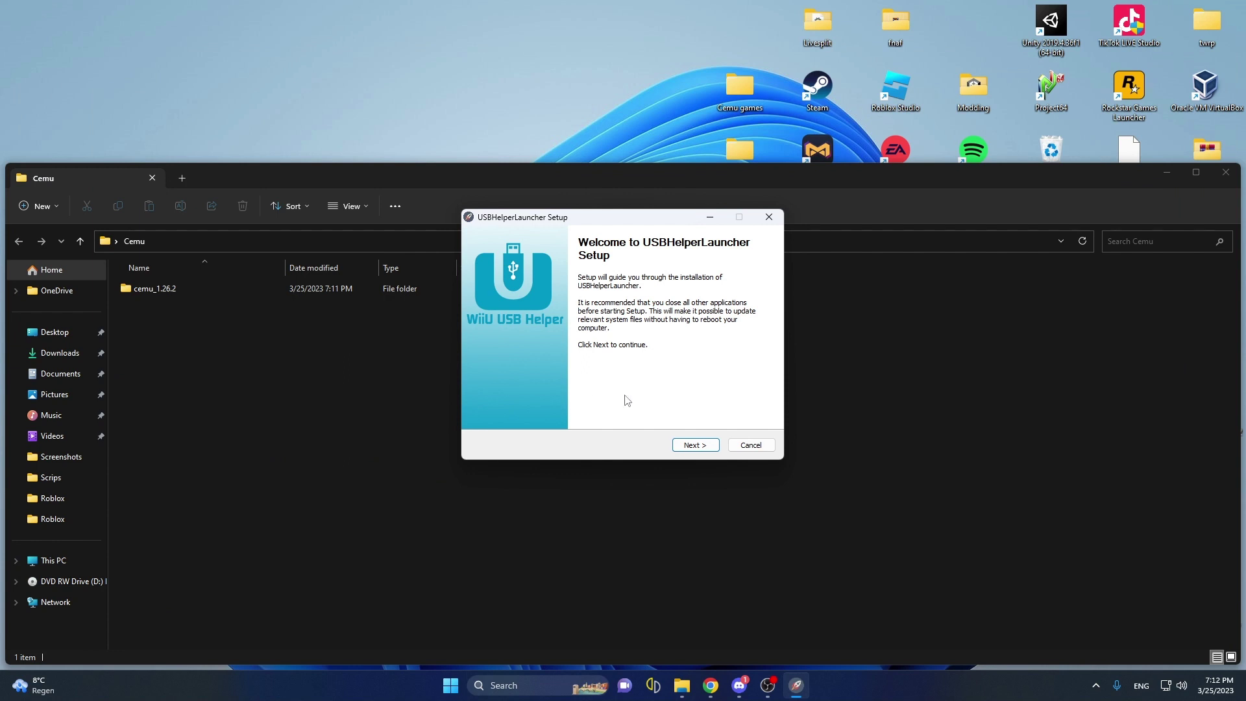
pyautogui.click(695, 445)
pyautogui.click(694, 445)
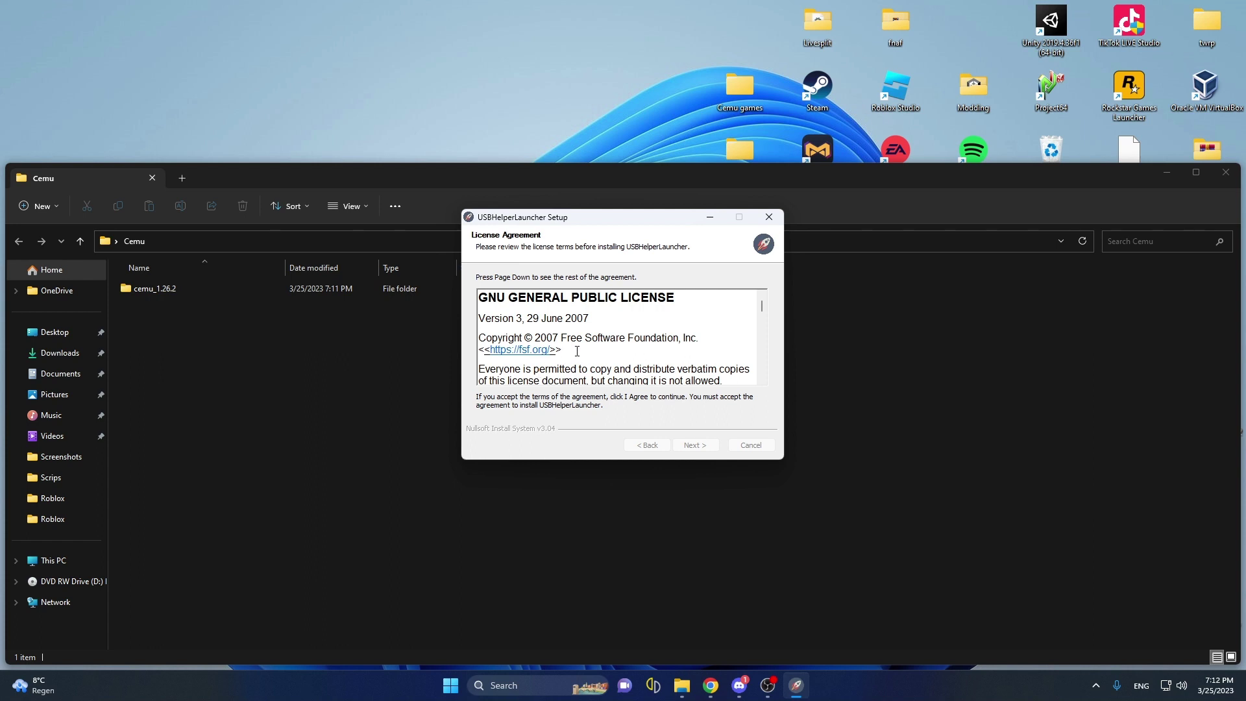
pyautogui.click(613, 279)
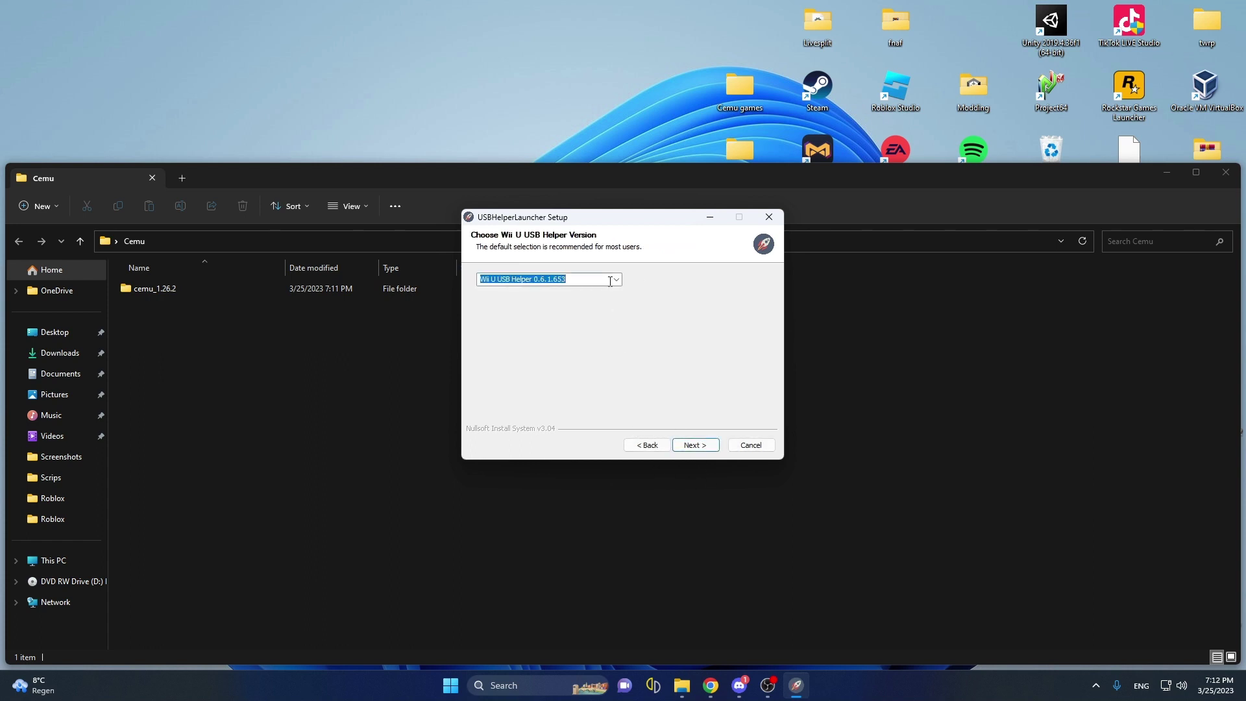
pyautogui.click(552, 292)
pyautogui.click(602, 277)
pyautogui.click(566, 314)
pyautogui.click(691, 445)
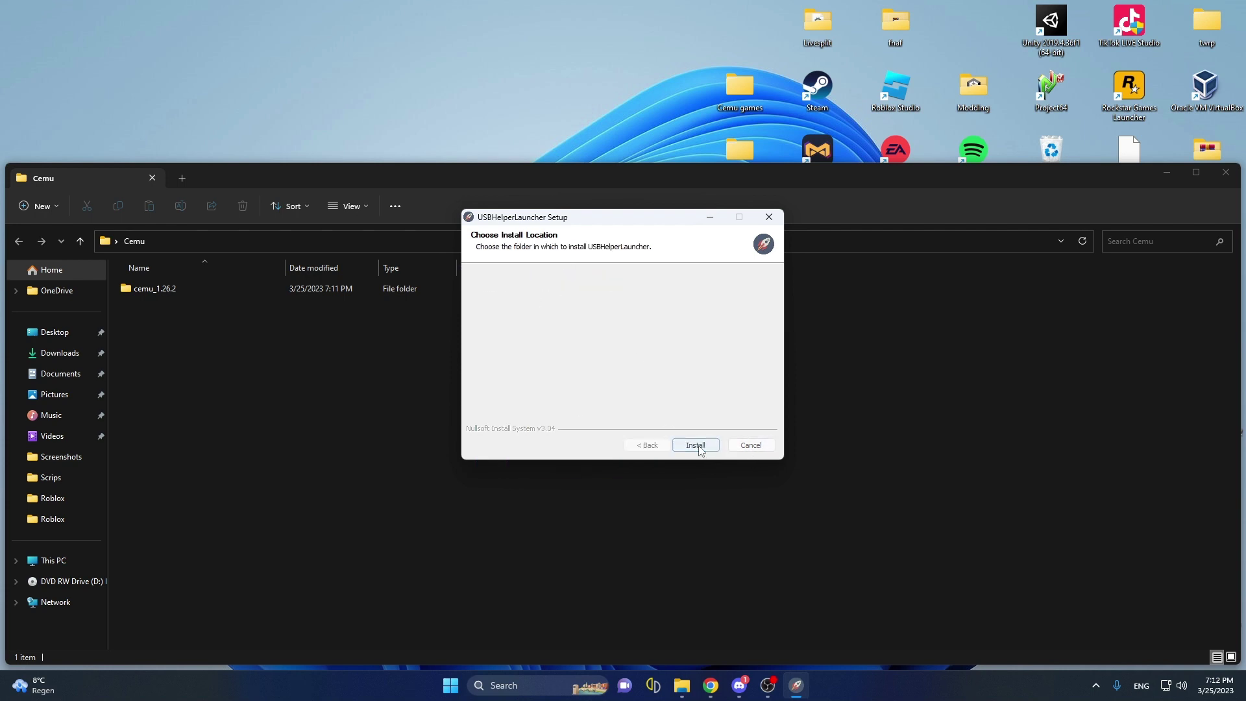
pyautogui.click(695, 445)
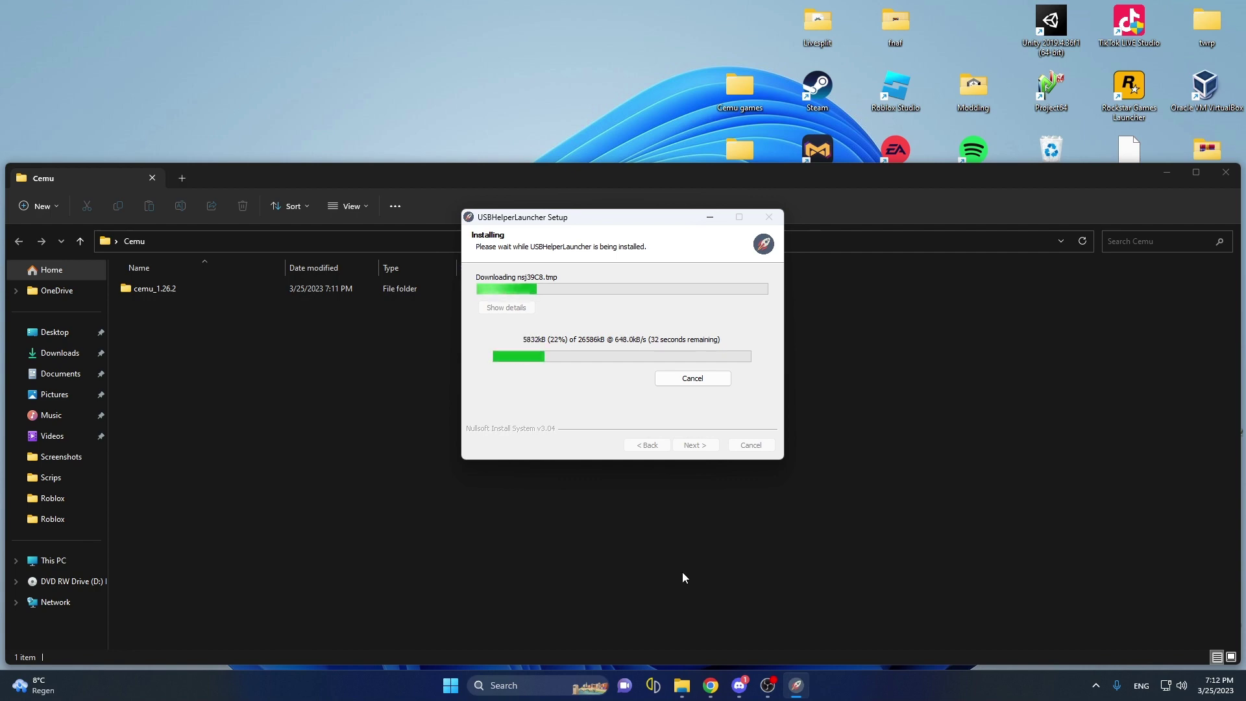
pyautogui.click(710, 685)
# Note vault.titlekeys.ovh on the Key Site Index, then minimize Chrome to watch the installer
pyautogui.click(803, 11)
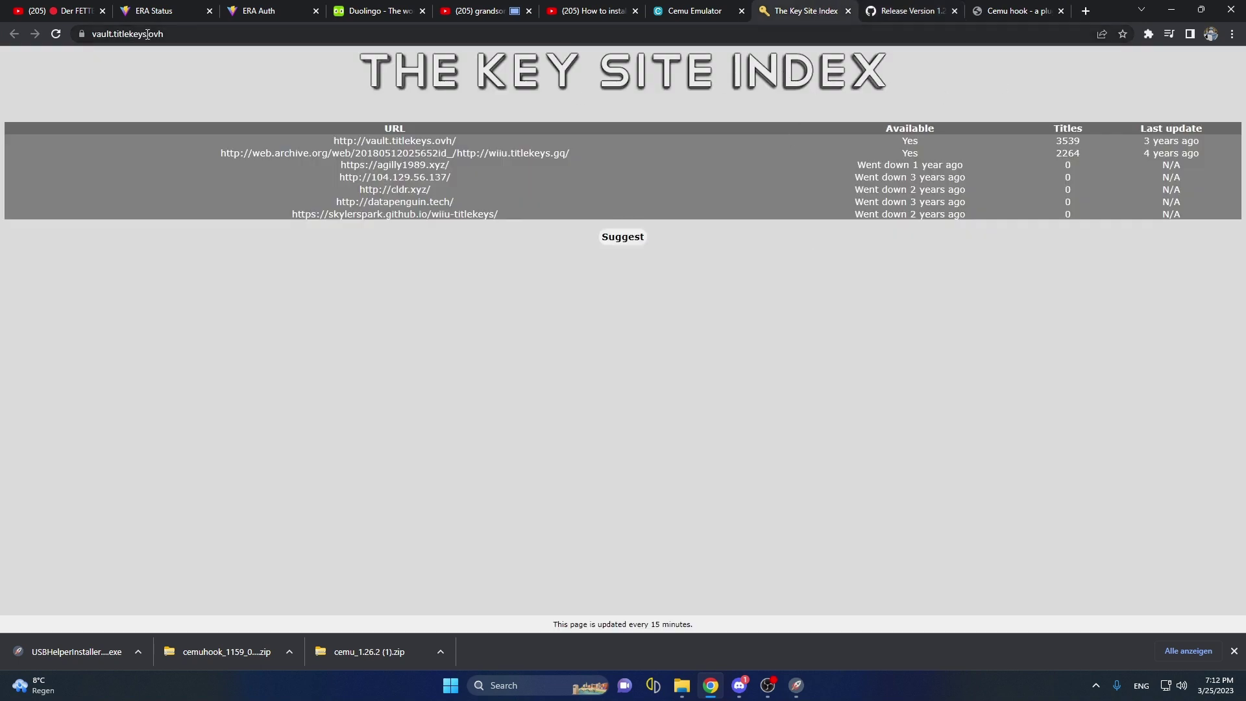
pyautogui.click(1233, 650)
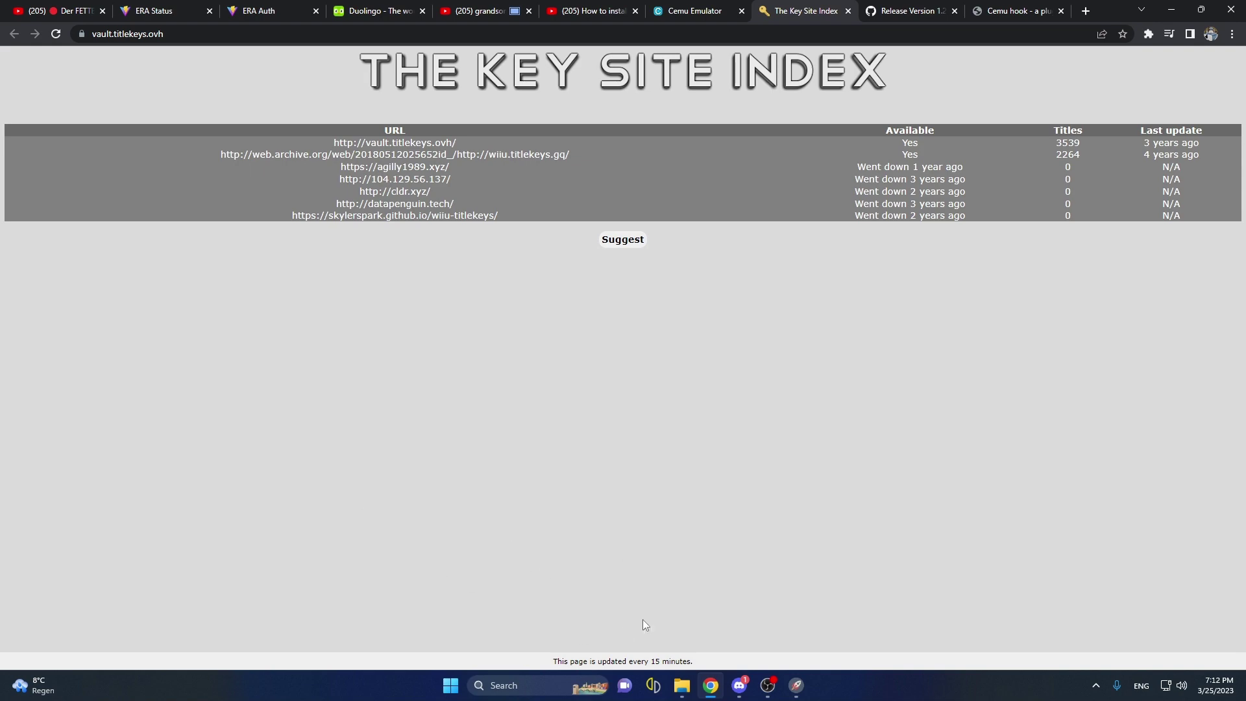
pyautogui.click(1179, 13)
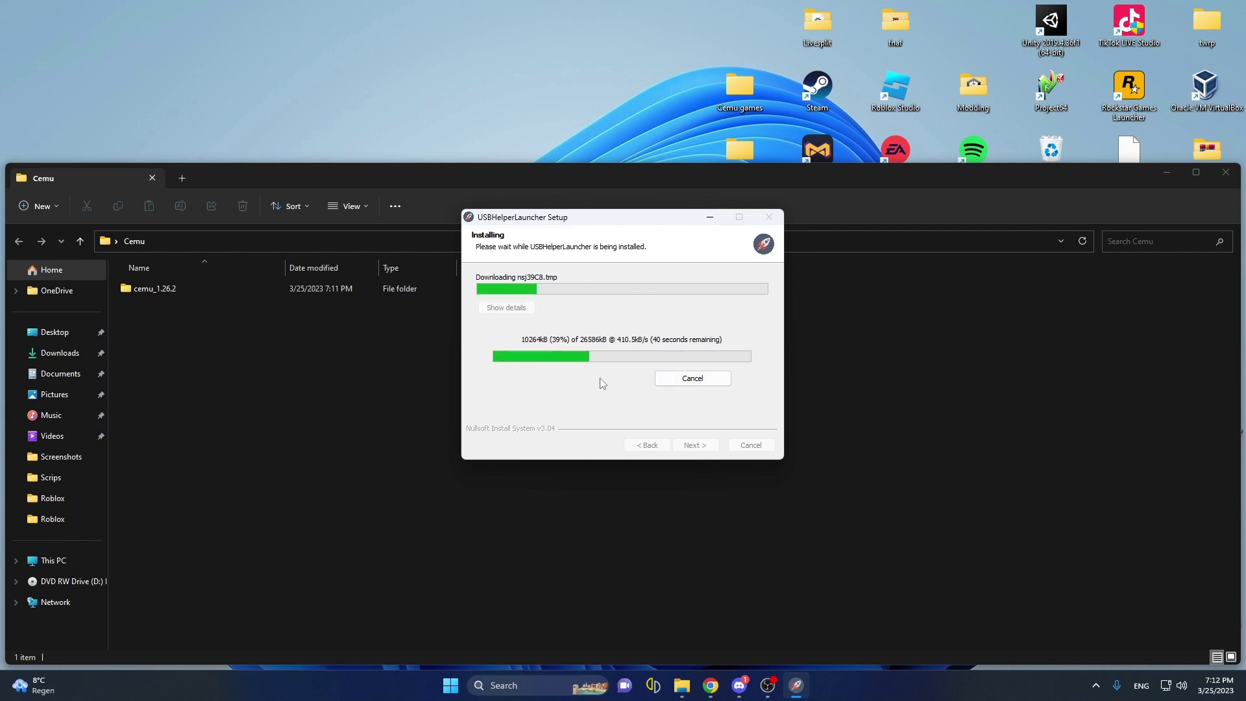
pyautogui.click(711, 685)
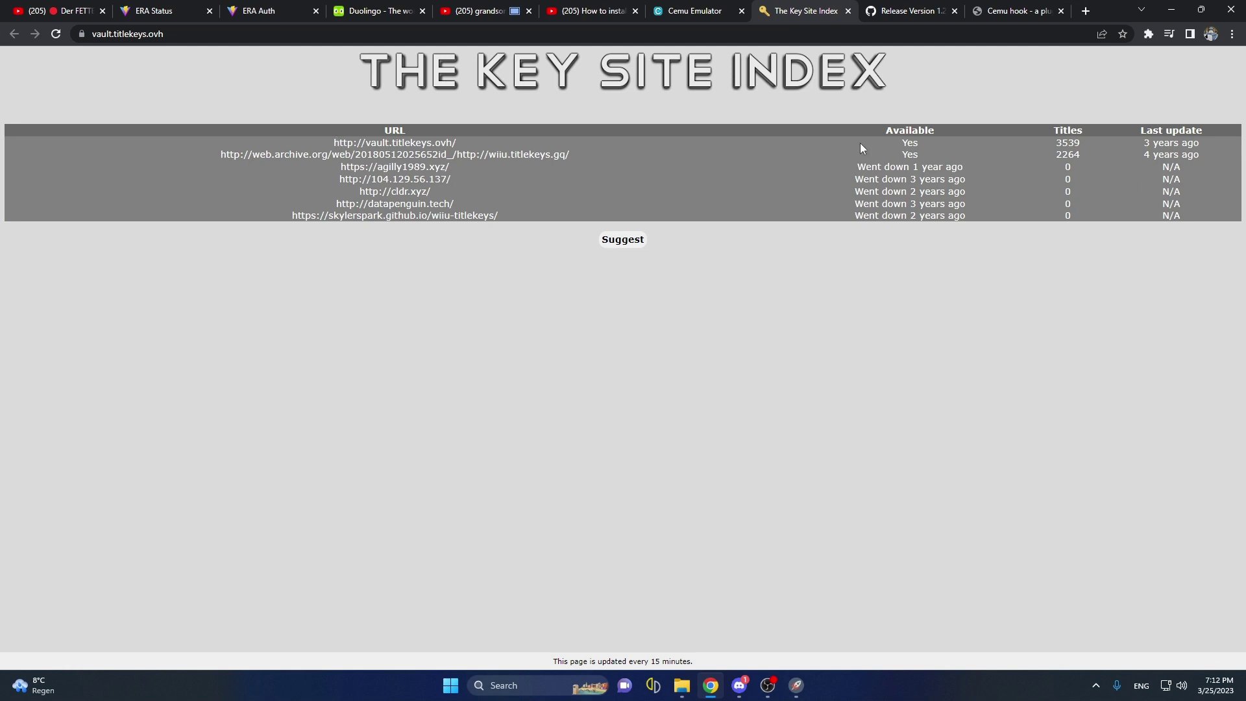
pyautogui.moveTo(842, 139); pyautogui.dragTo(929, 125)
pyautogui.click(1058, 146)
pyautogui.moveTo(481, 142); pyautogui.dragTo(375, 142)
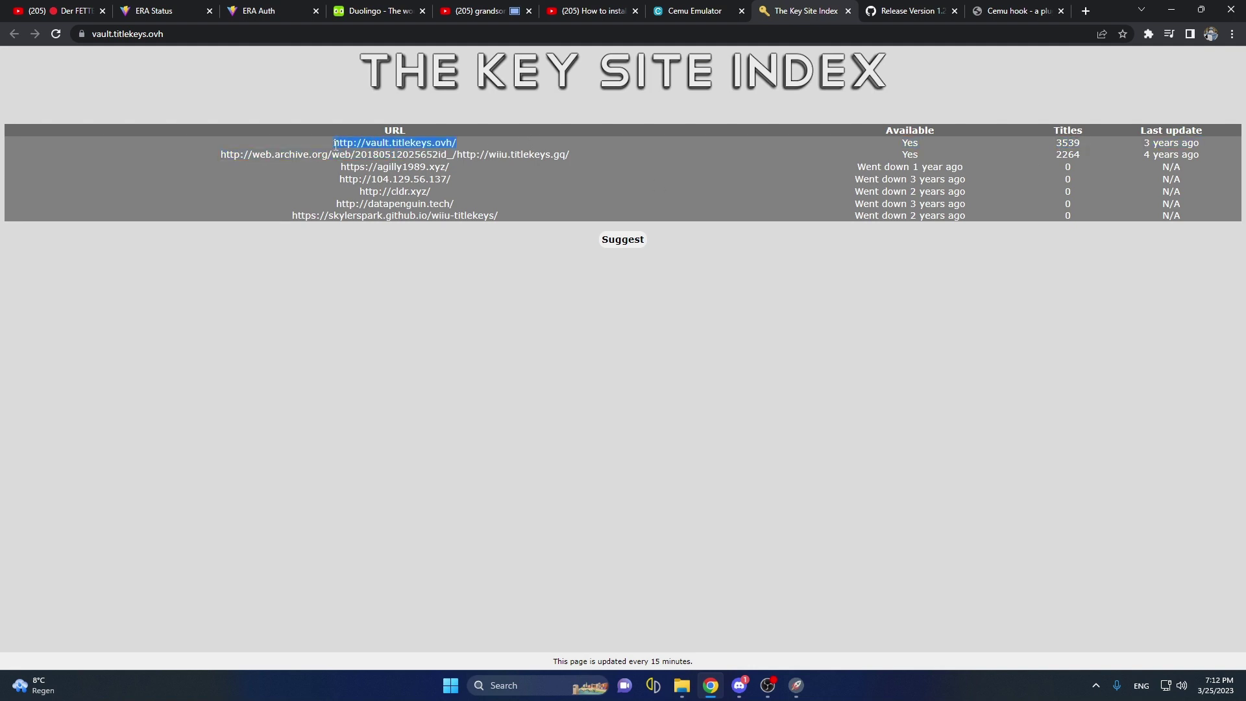
pyautogui.click(748, 549)
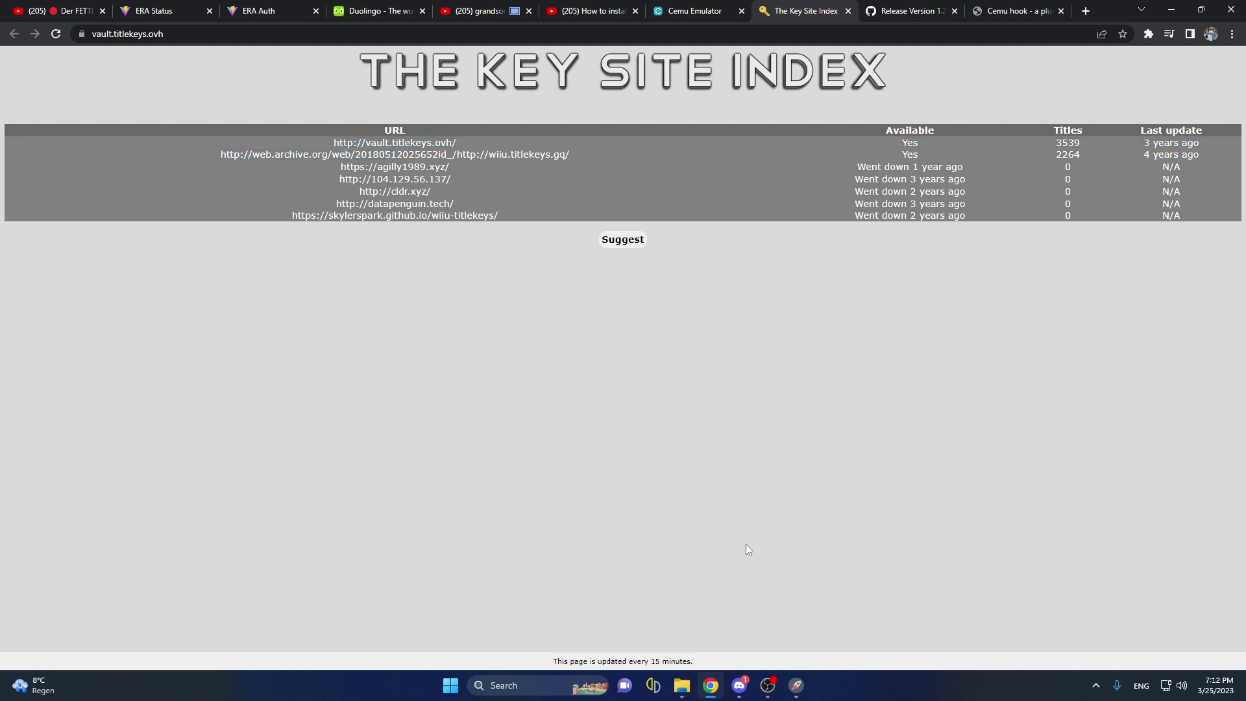
pyautogui.click(1171, 7)
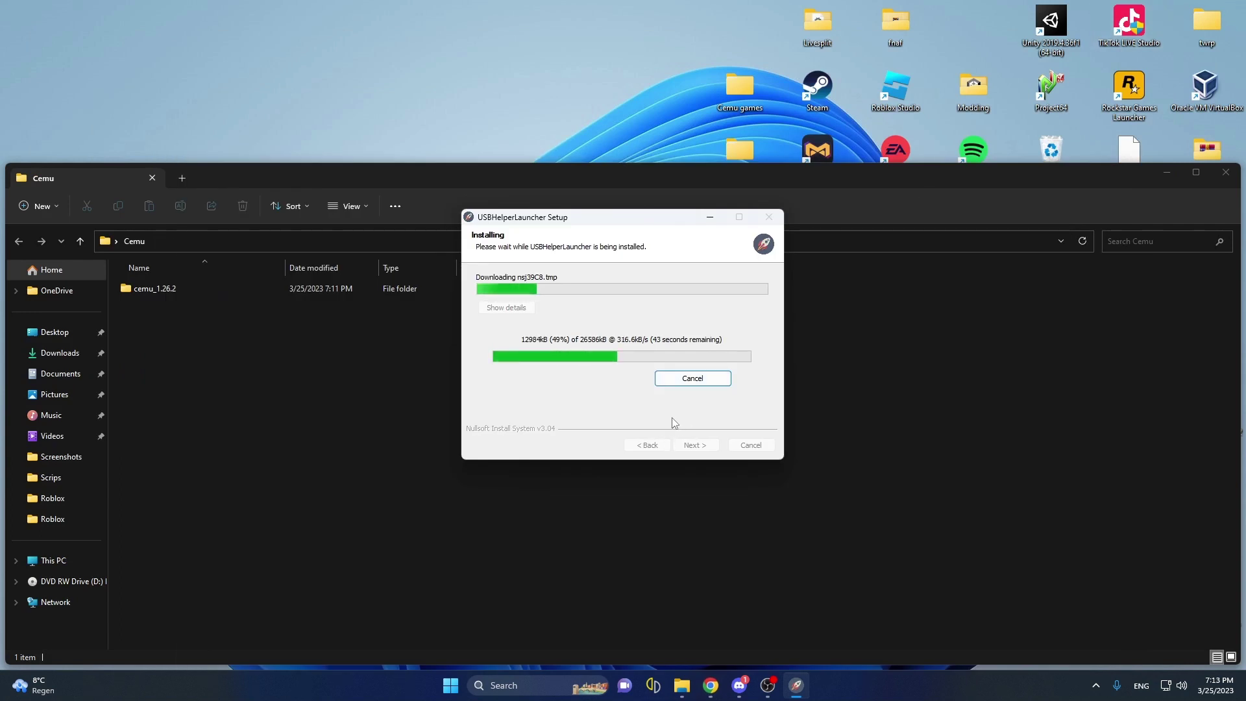
# Open the cemu_1.26.2 folder to review its files, then minimize File Explorer
pyautogui.click(270, 349)
pyautogui.click(196, 292)
pyautogui.doubleClick(196, 292)
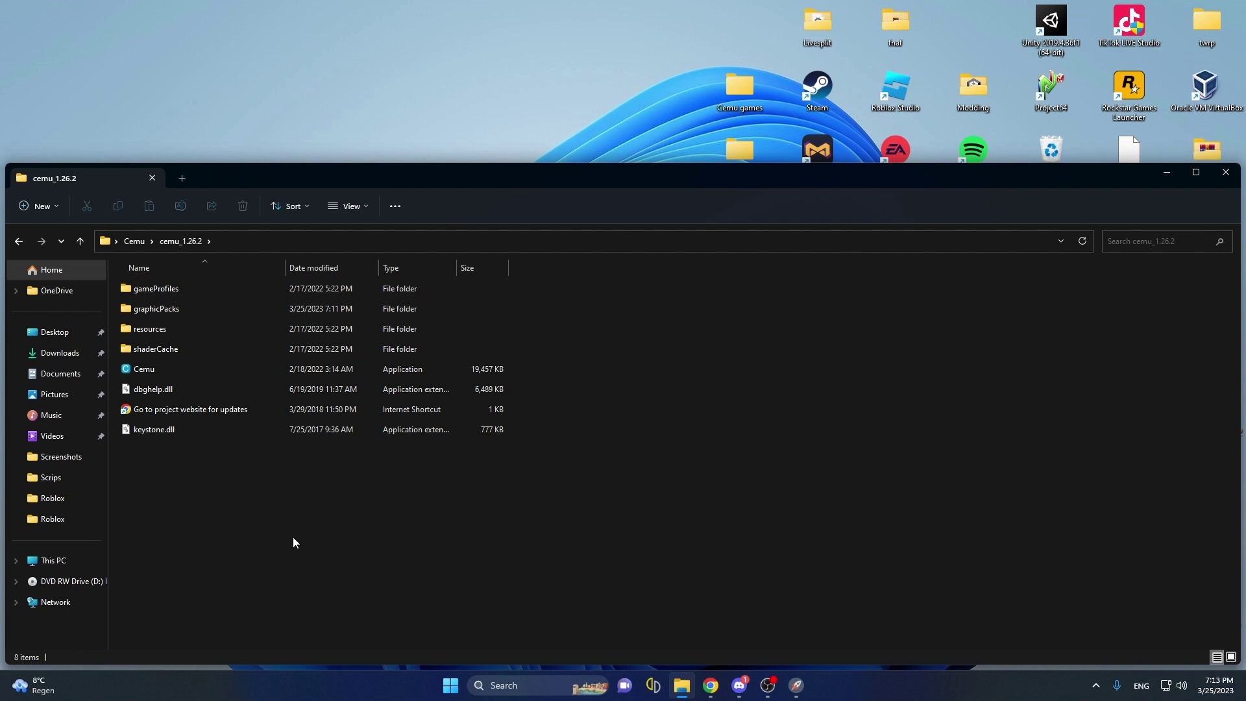
pyautogui.moveTo(277, 524); pyautogui.dragTo(267, 547)
pyautogui.click(1166, 172)
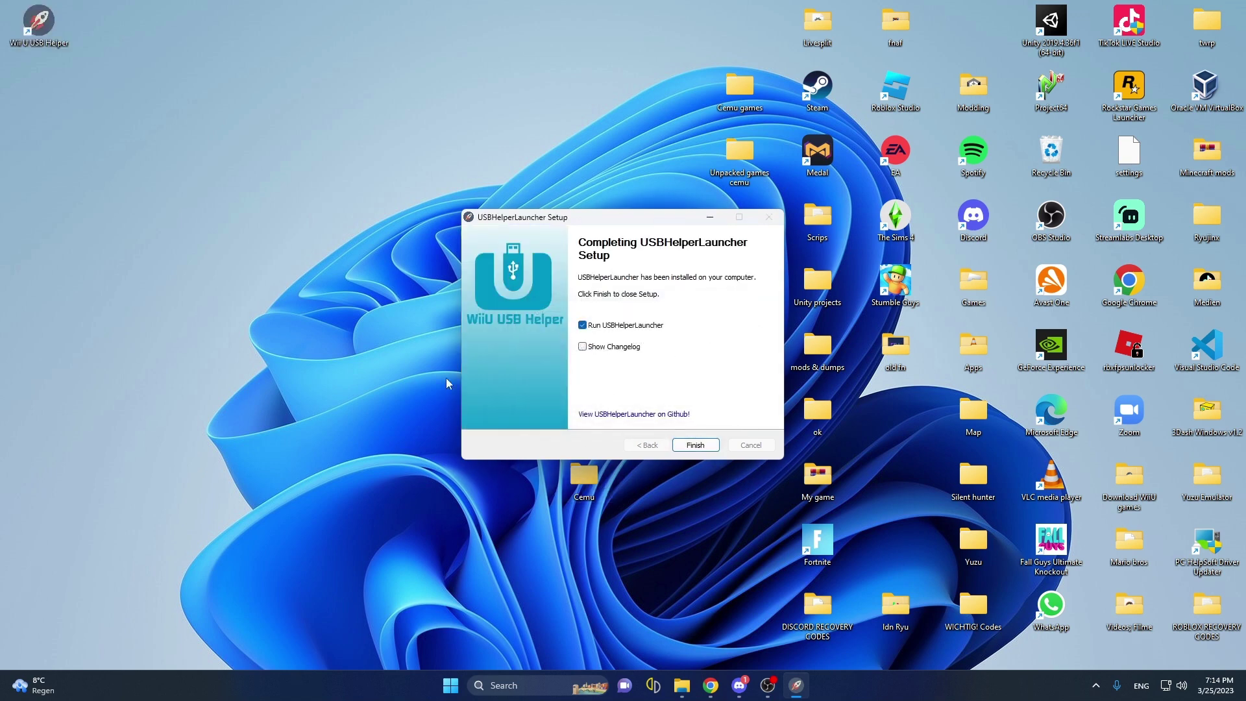
# Finish the installer with Run USBHelperLauncher checked, check the Unpacked games cemu folder, select the helper shortcut
pyautogui.click(694, 445)
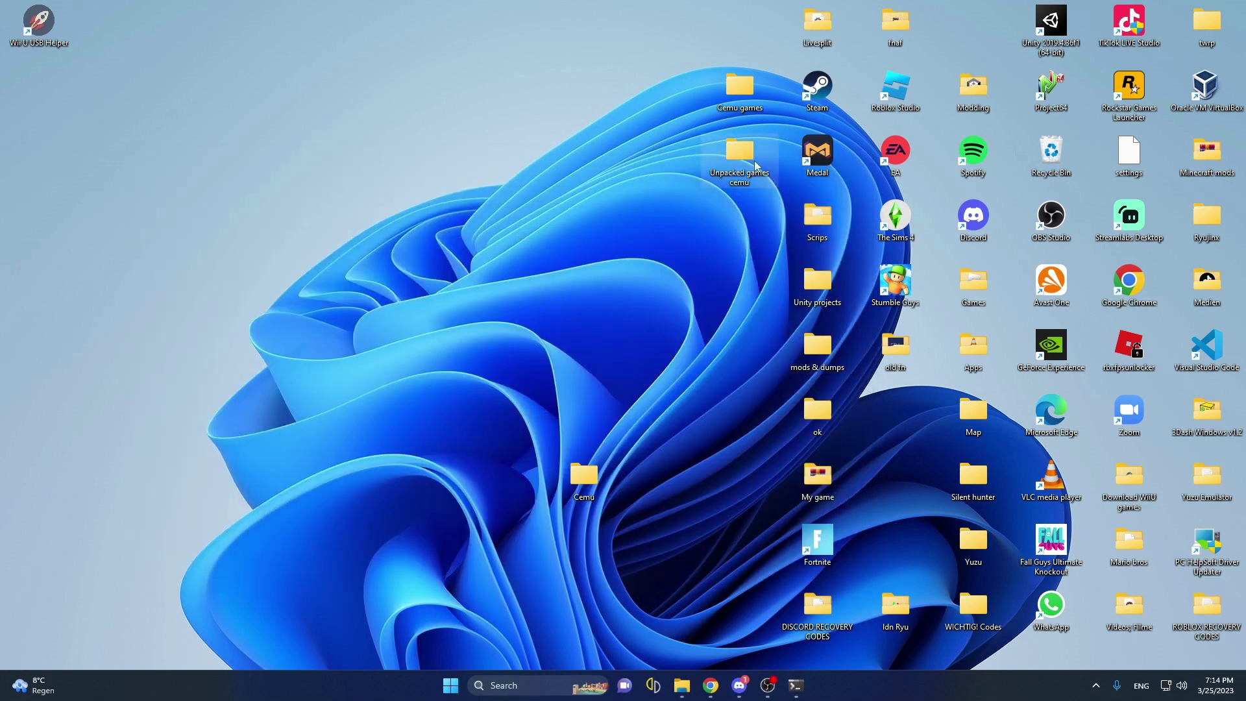
pyautogui.doubleClick(740, 154)
pyautogui.click(1219, 133)
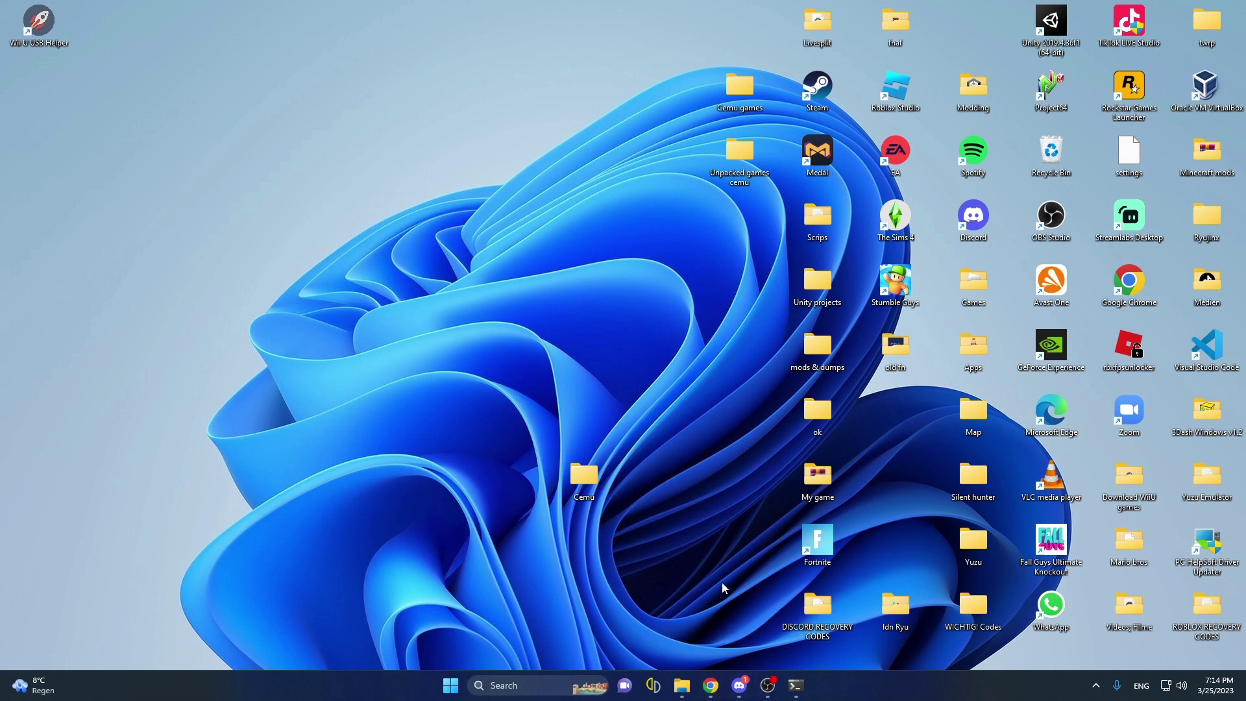
pyautogui.moveTo(796, 686)
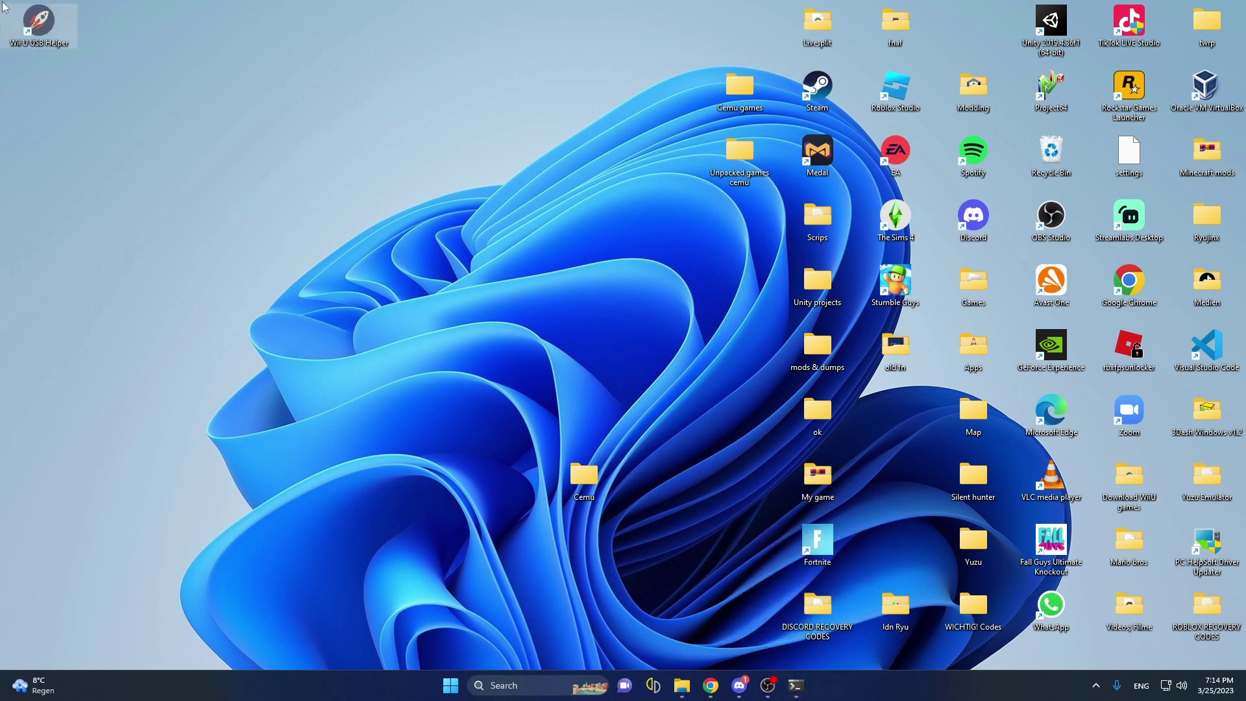
pyautogui.moveTo(3, 3); pyautogui.dragTo(715, 31)
# Launch Wii U USB Helper from its desktop shortcut and let the library load
pyautogui.doubleClick(17, 16)
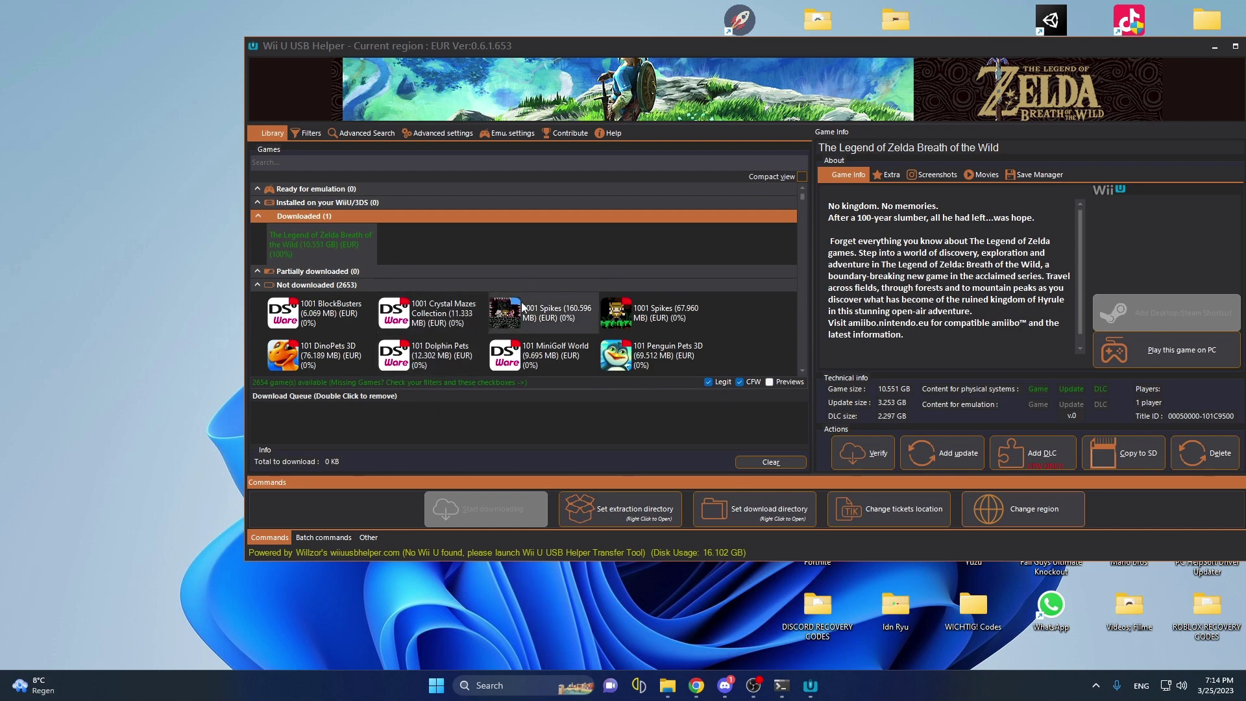
pyautogui.click(705, 688)
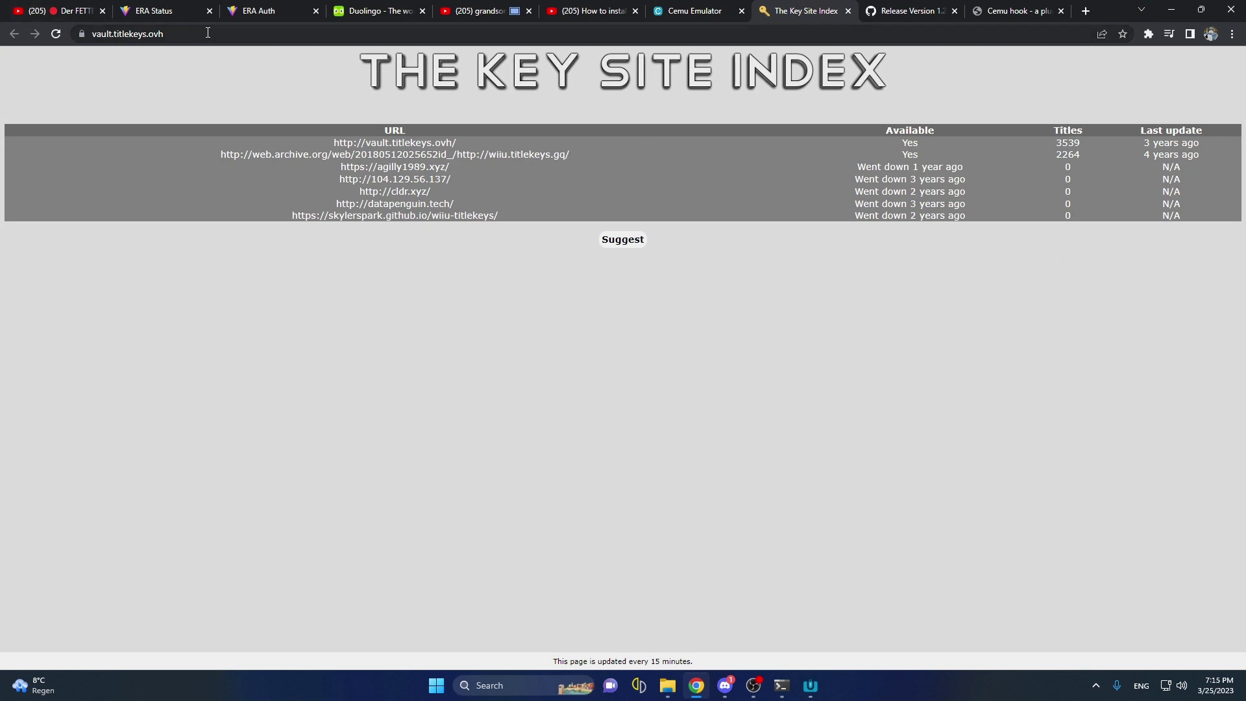
pyautogui.moveTo(207, 32); pyautogui.dragTo(75, 39)
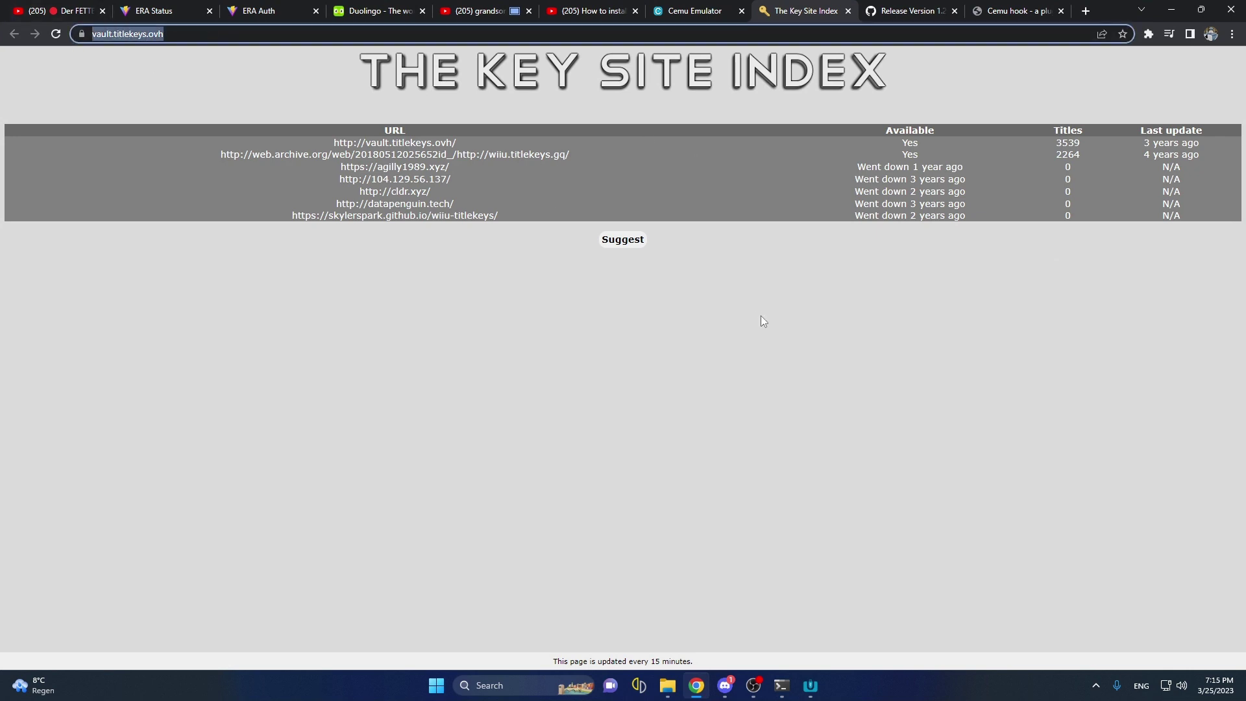
pyautogui.click(785, 356)
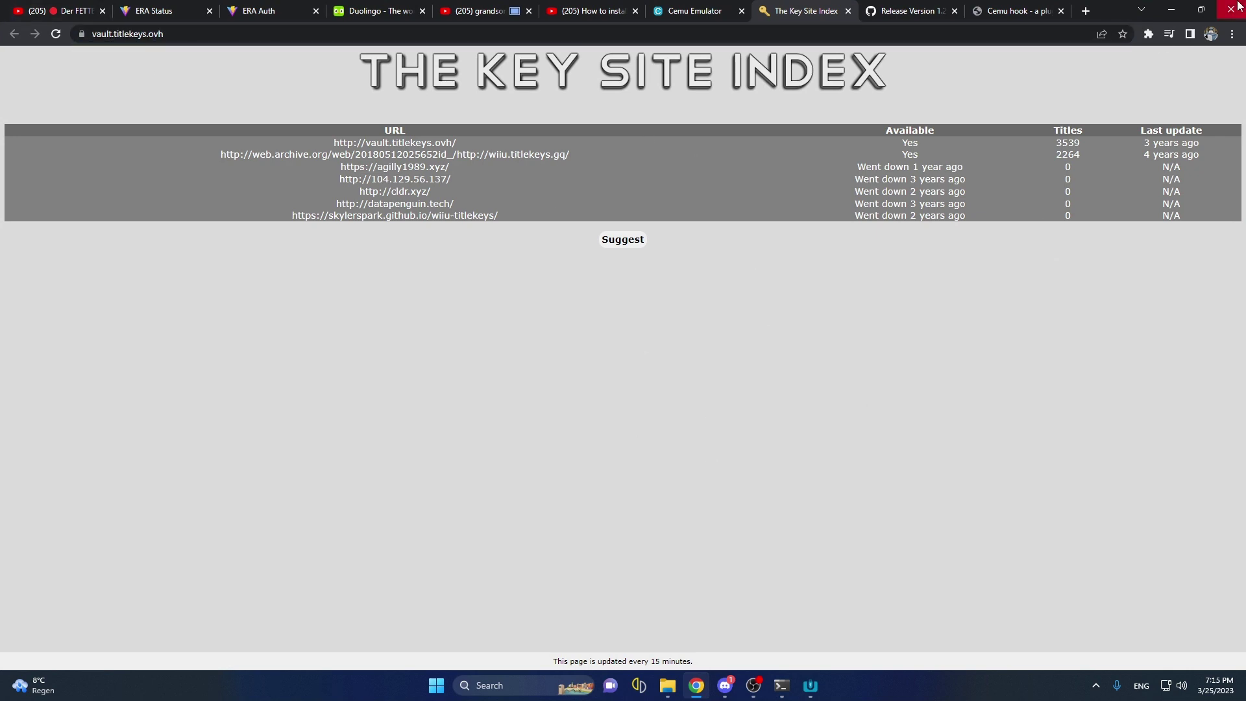
pyautogui.click(1153, 9)
pyautogui.click(1171, 9)
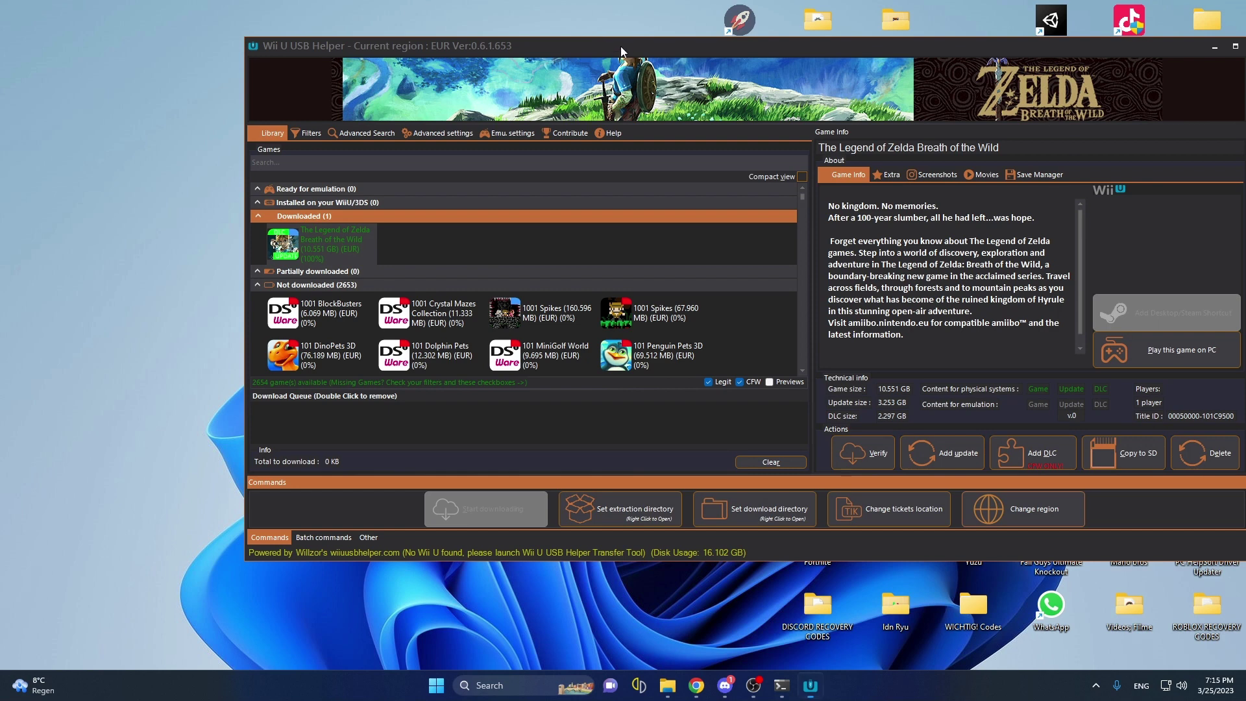
# Search the games library for 'The legend of zelda breath of the wild'
pyautogui.moveTo(621, 51); pyautogui.dragTo(509, 50)
pyautogui.click(198, 157)
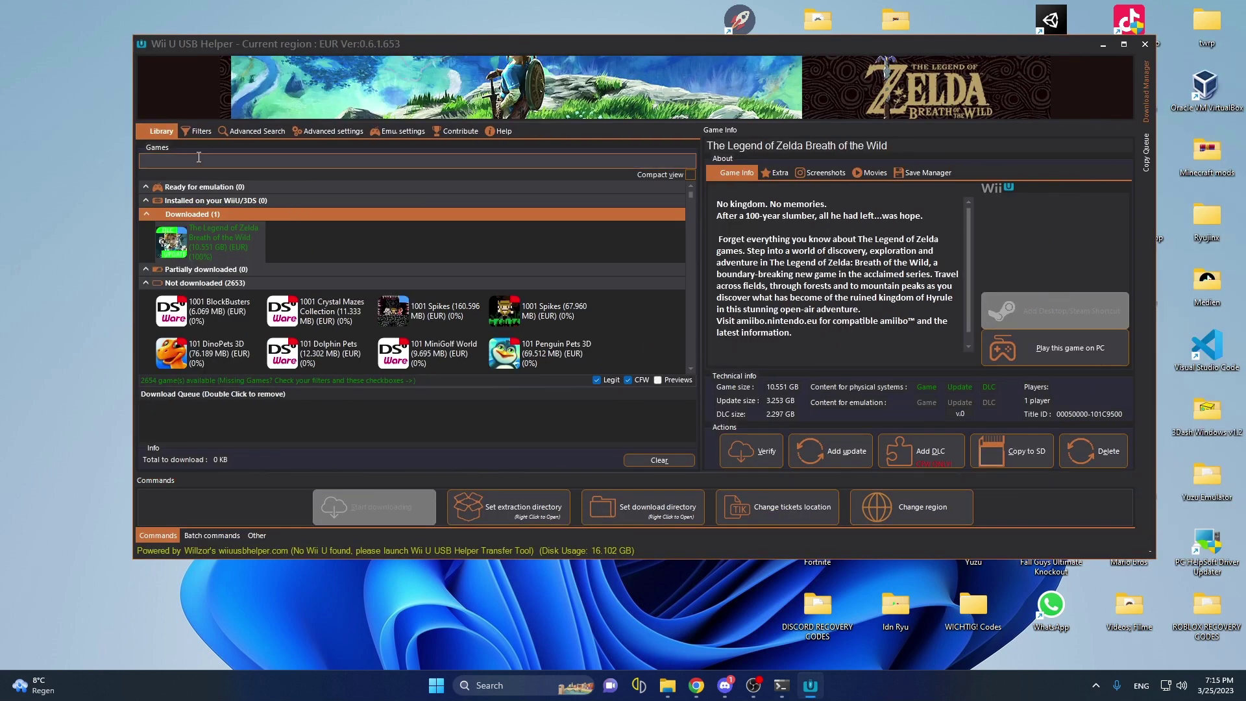
pyautogui.write('THe')
pyautogui.press('BackSpace')
pyautogui.press('BackSpace')
pyautogui.press('BackSpace')
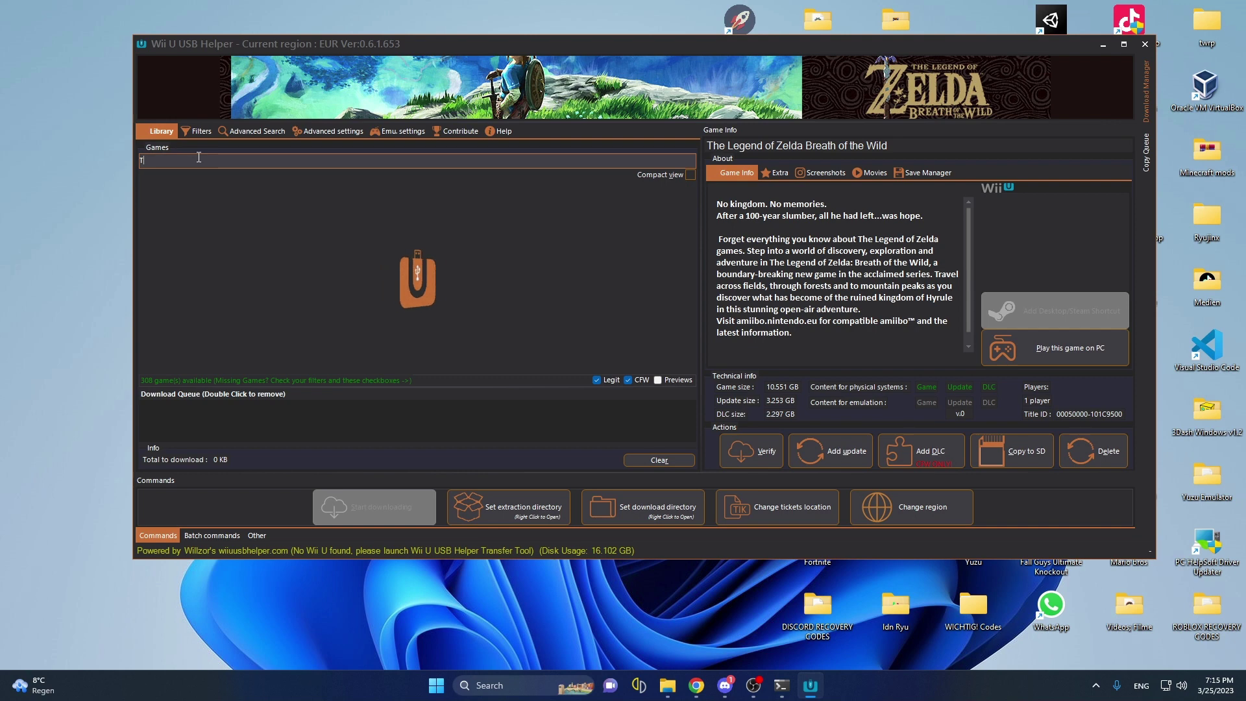
pyautogui.write('he legend of zelda')
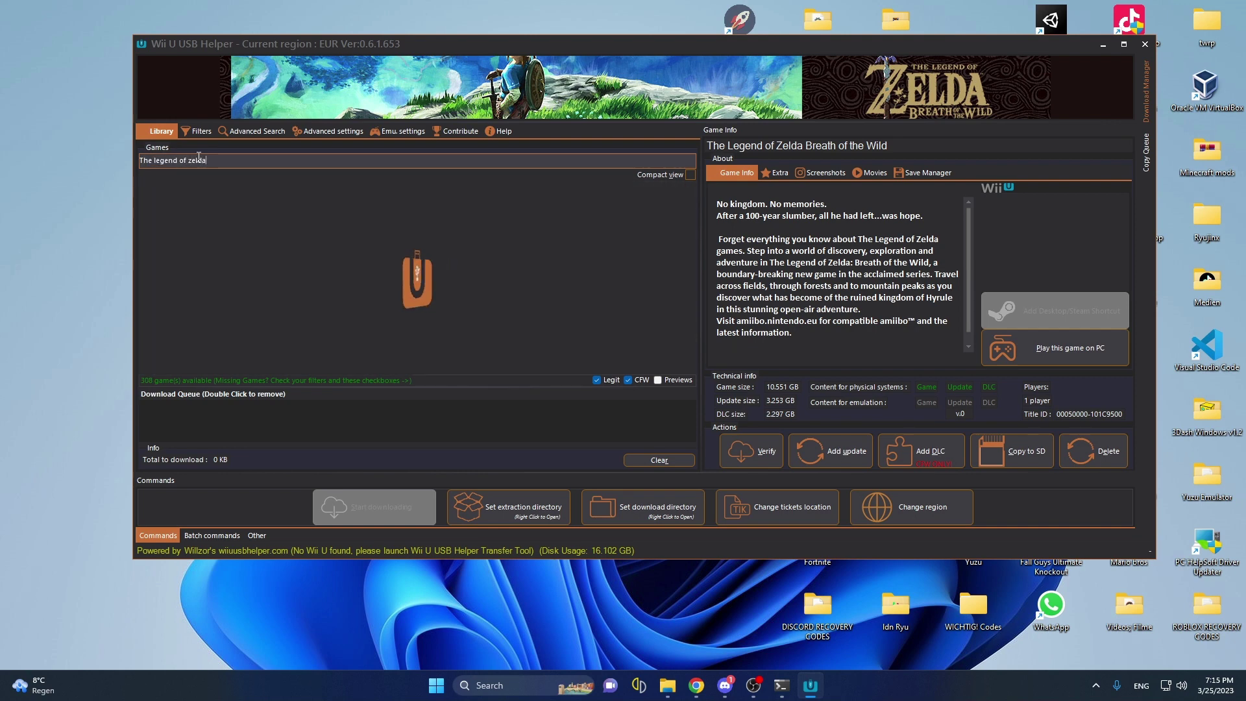
pyautogui.write(' breath of the wild')
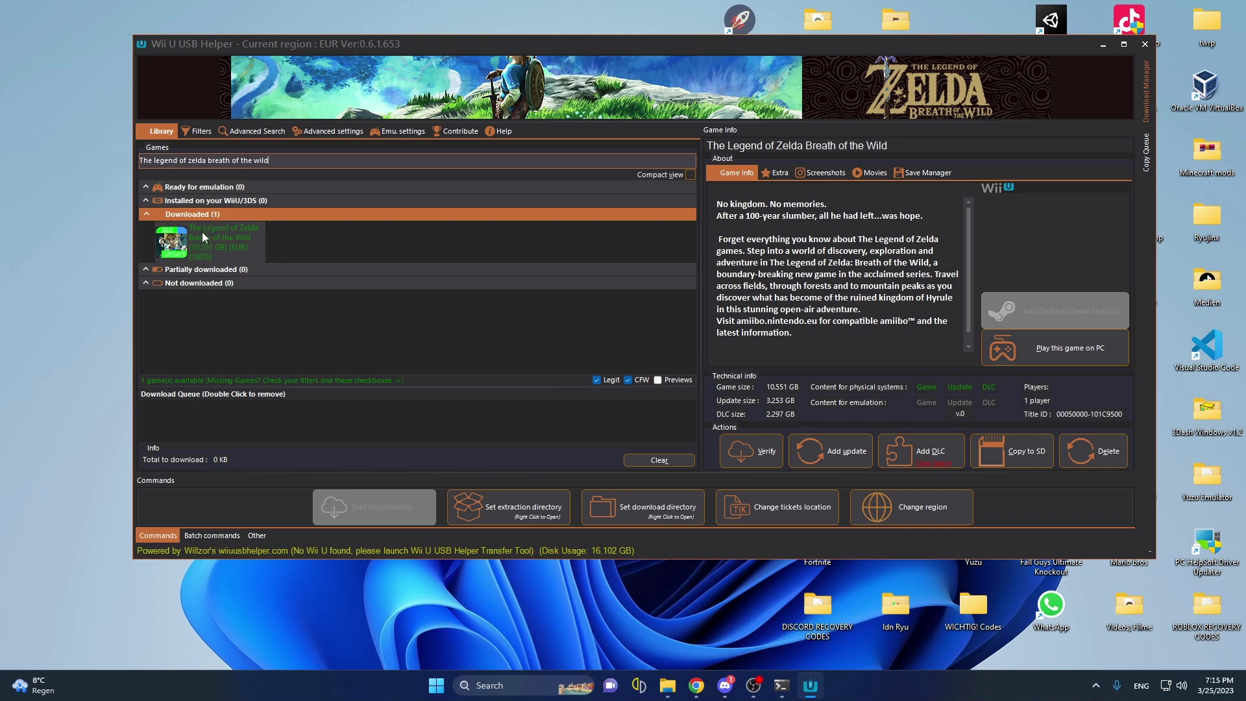
# Queue Breath of the Wild for download, then clear the Download Queue
pyautogui.rightClick(227, 241)
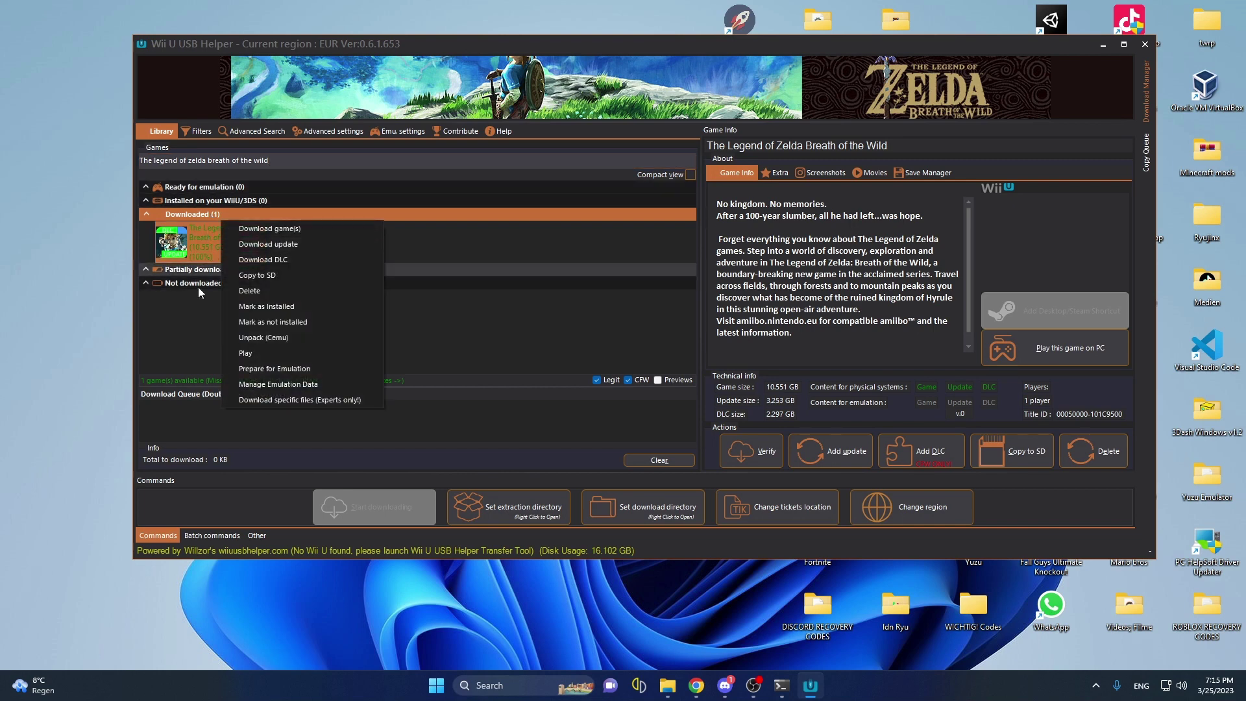
pyautogui.click(267, 229)
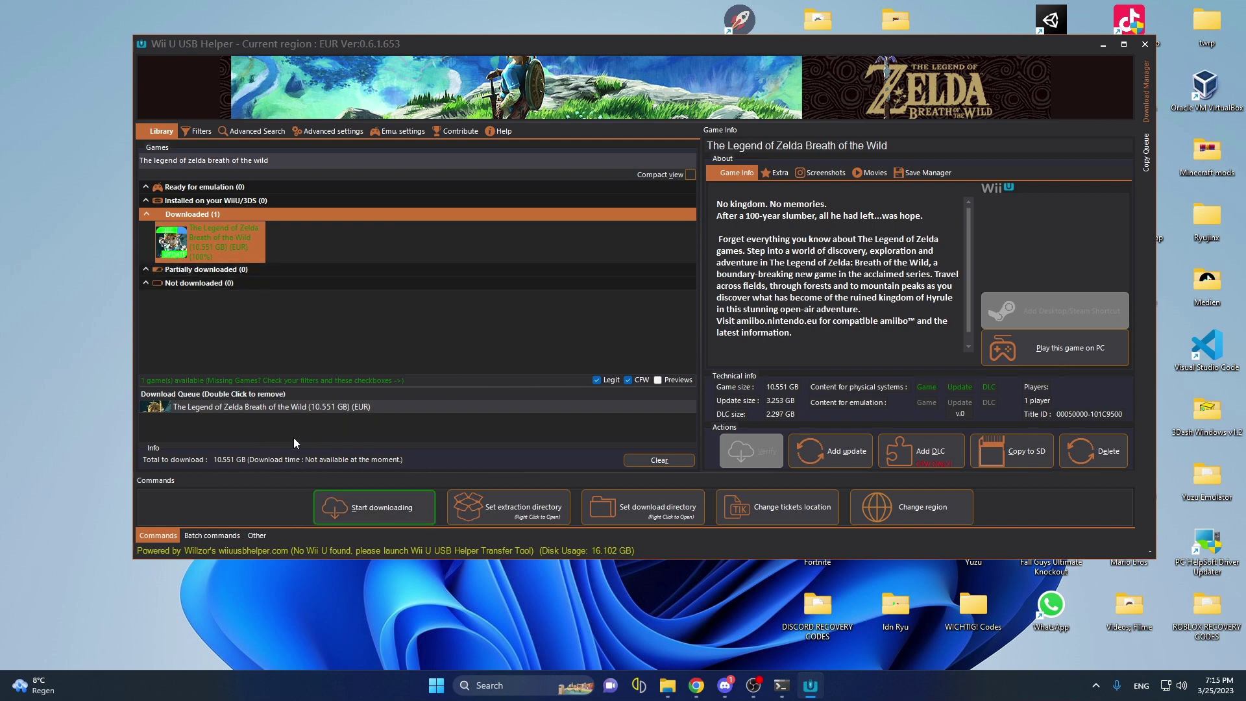
pyautogui.click(671, 461)
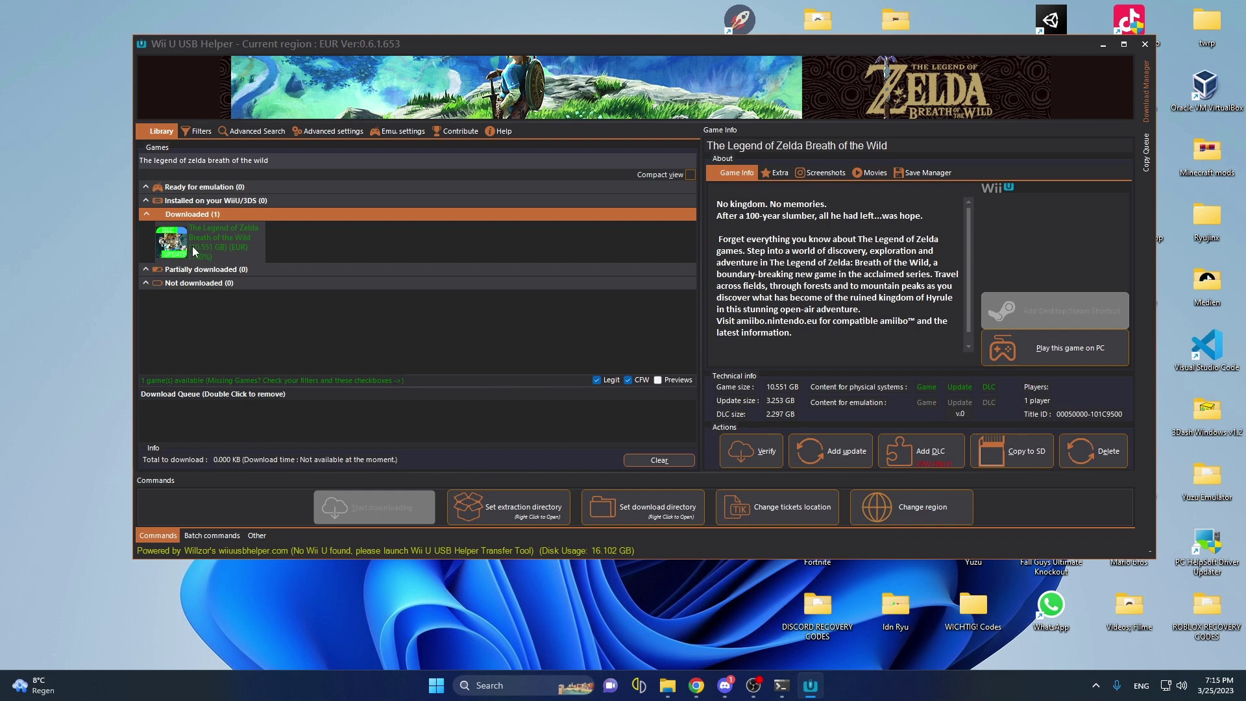
pyautogui.rightClick(212, 243)
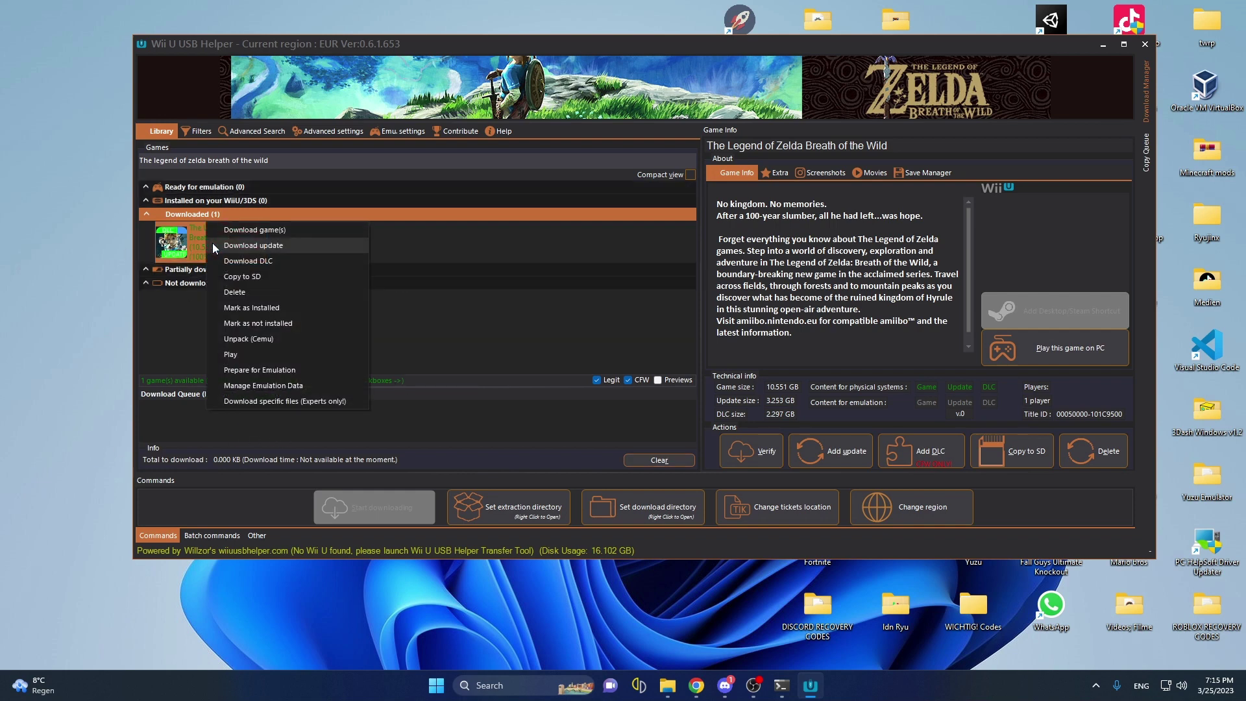
pyautogui.click(247, 343)
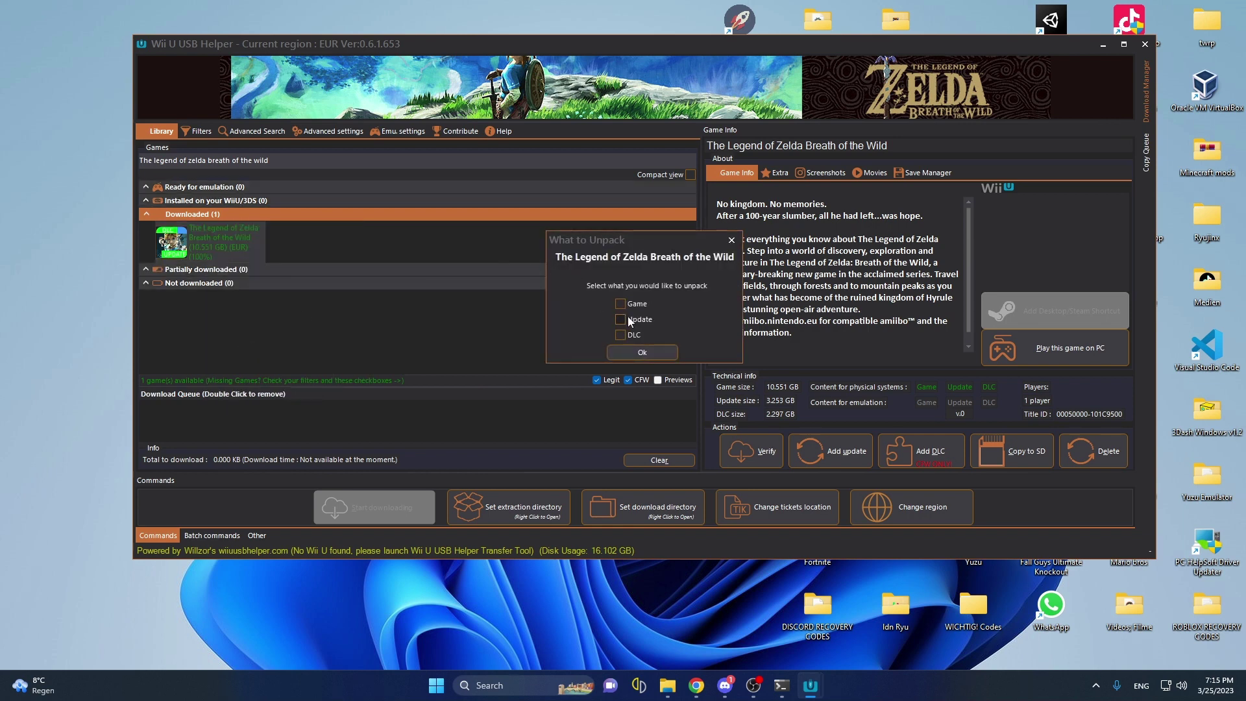
pyautogui.click(621, 321)
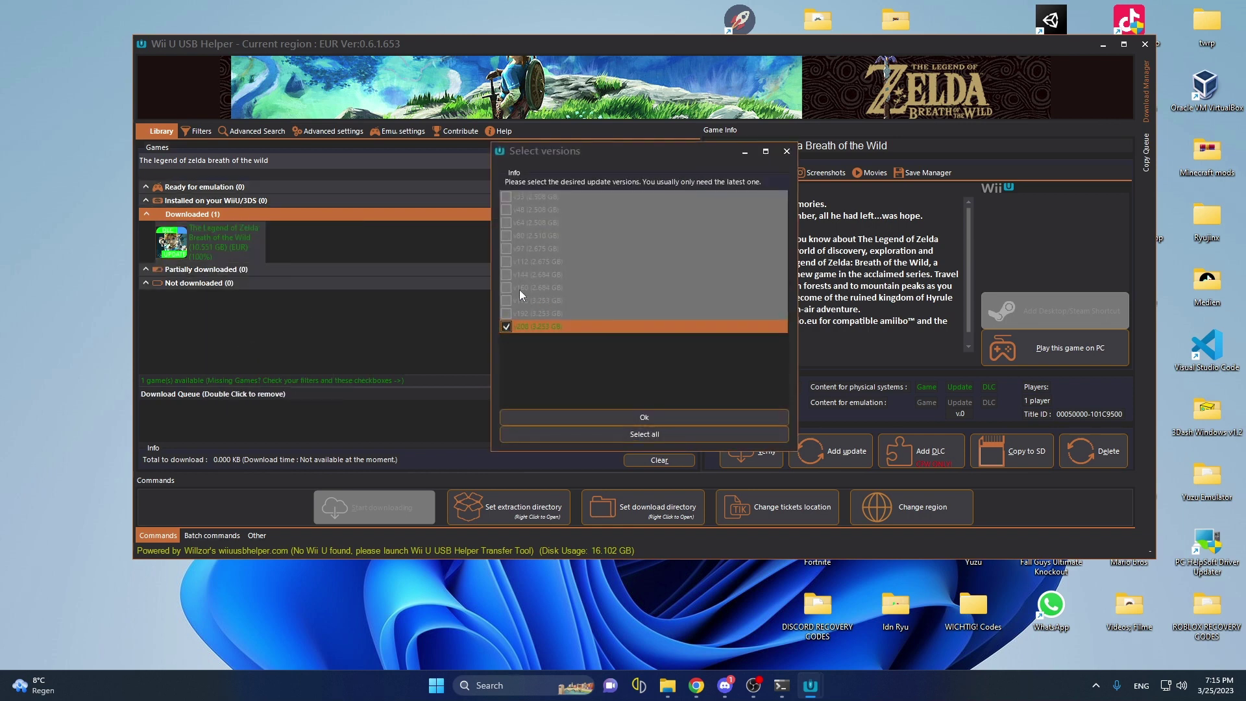
pyautogui.click(631, 415)
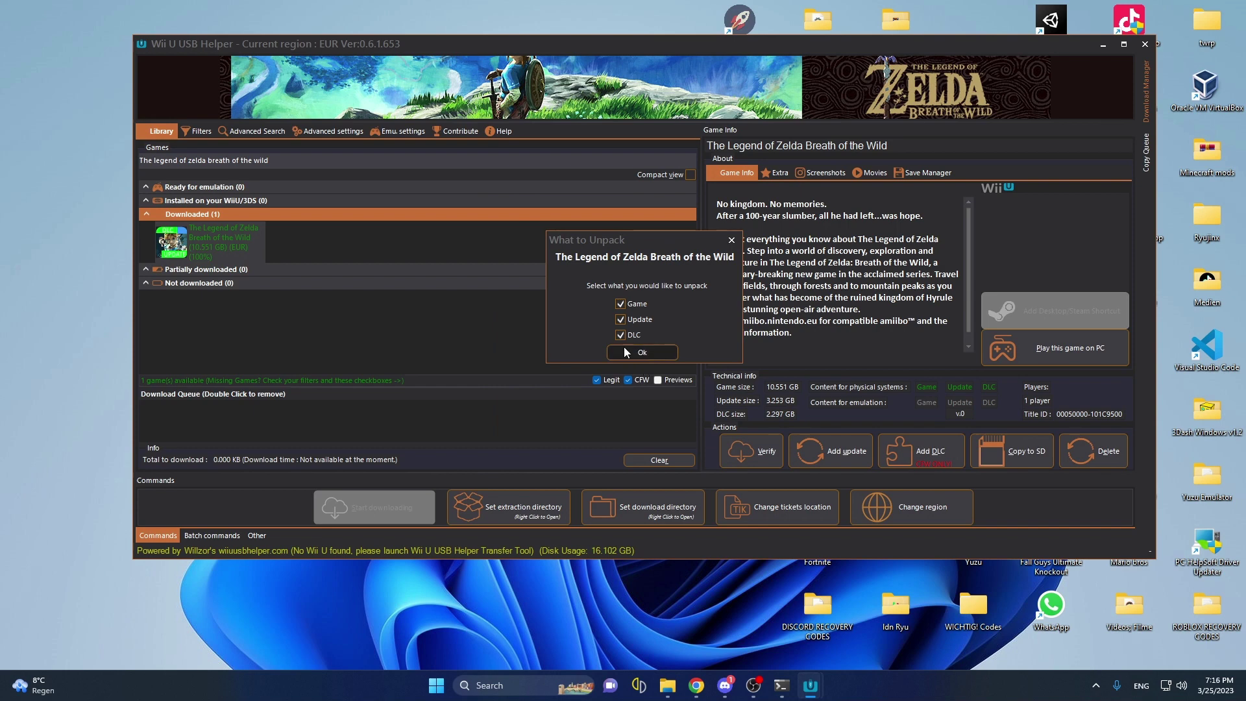
pyautogui.click(731, 240)
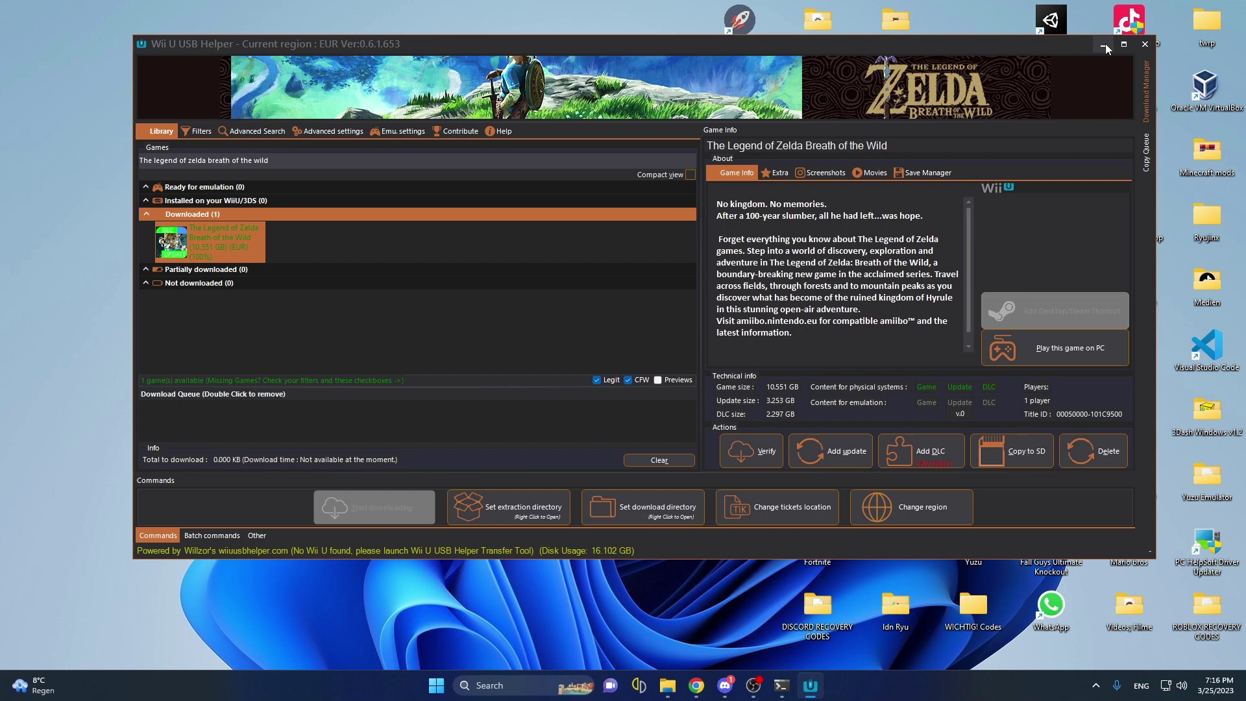
# Close Wii U USB Helper and open the Unpacked games cemu desktop folder
pyautogui.click(1142, 47)
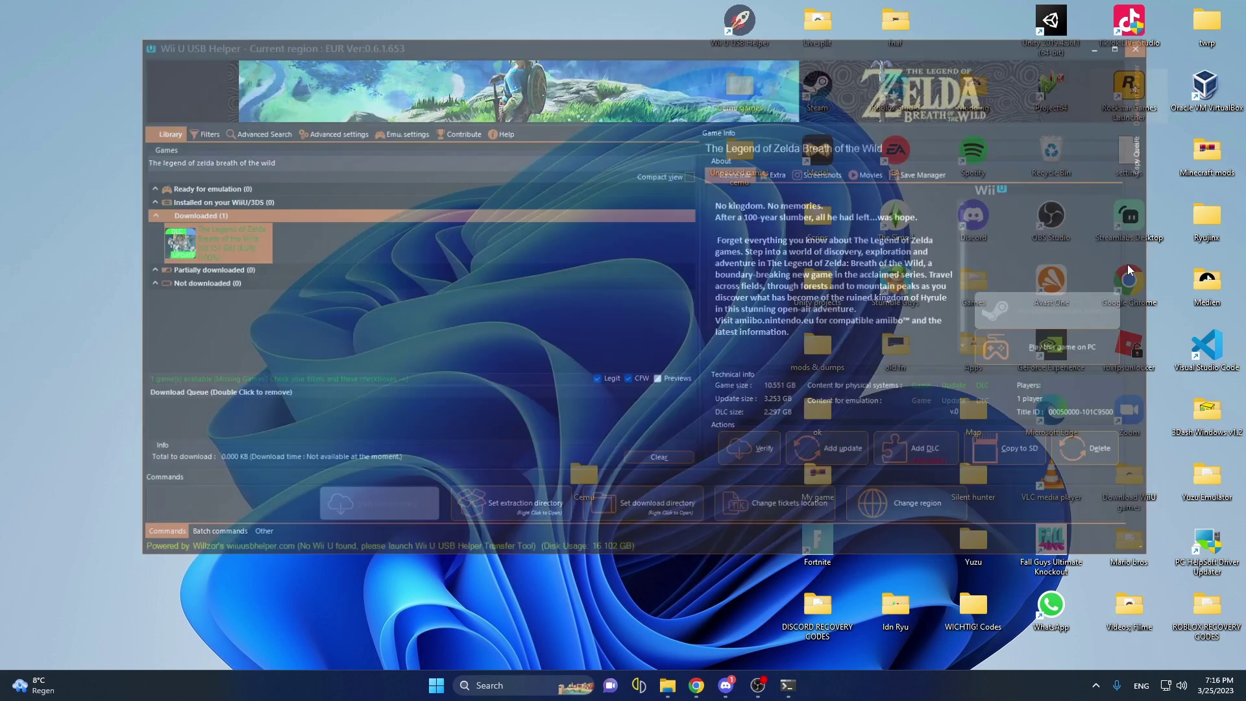
pyautogui.click(782, 684)
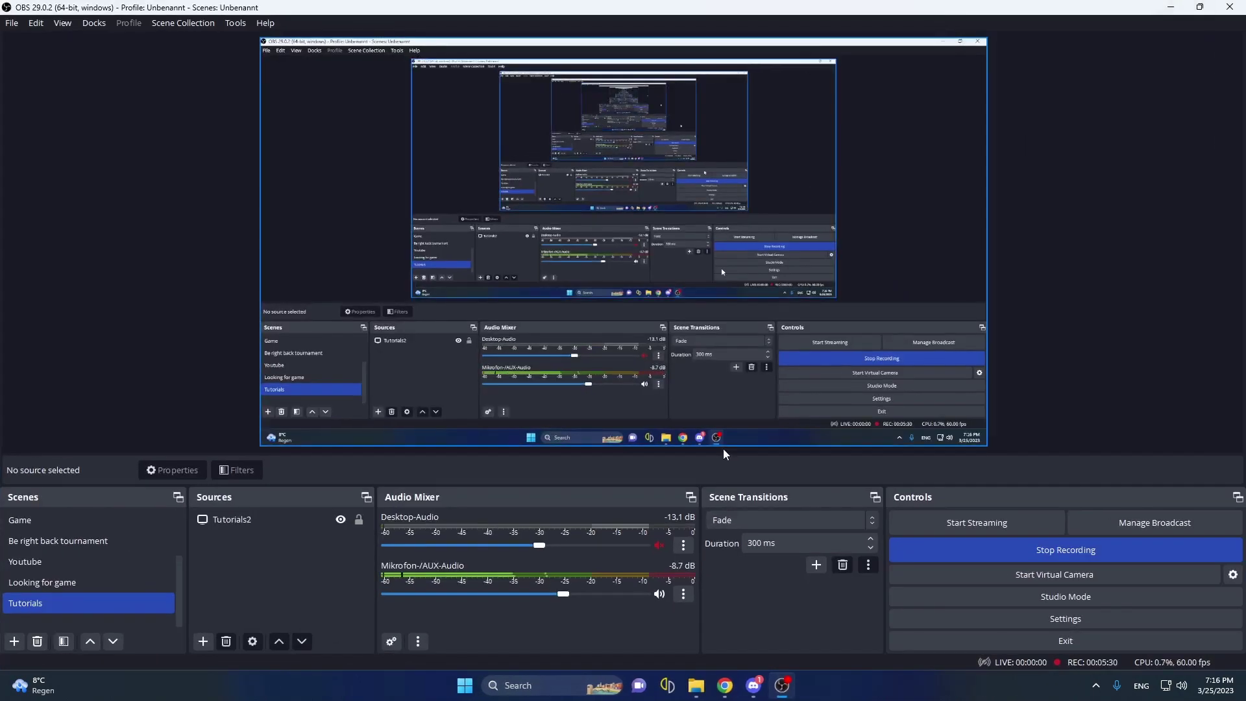
pyautogui.click(782, 684)
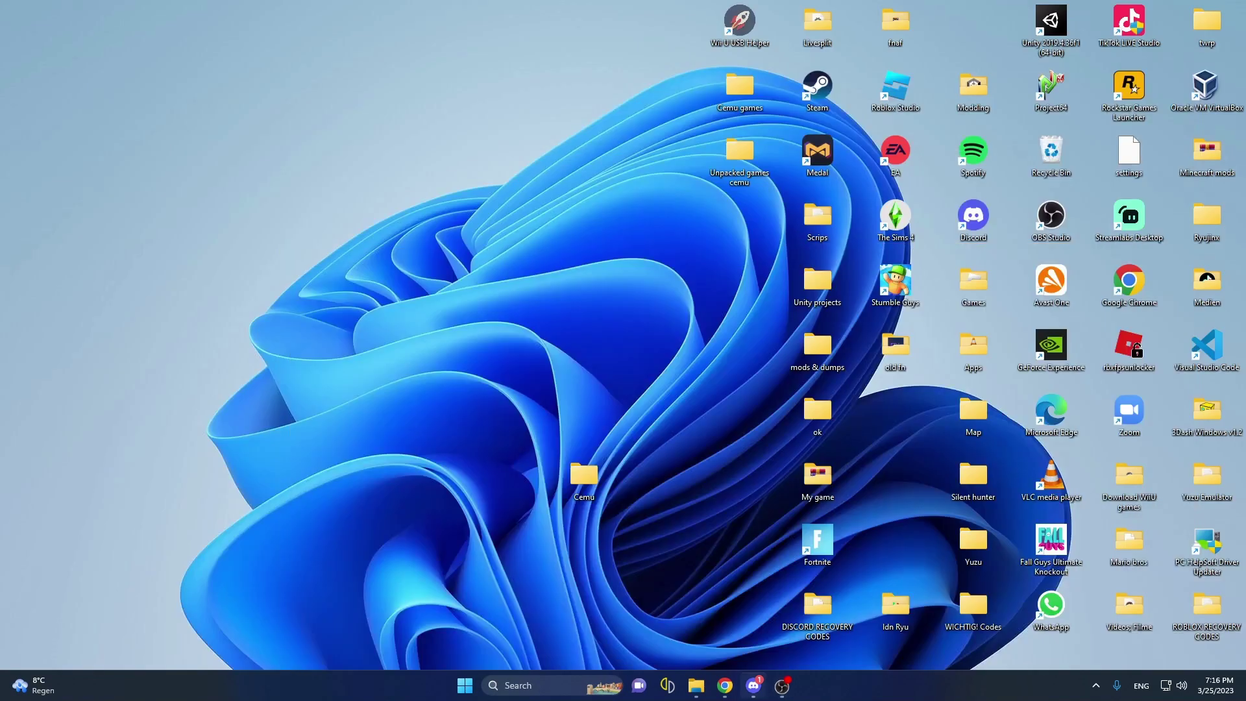
pyautogui.doubleClick(732, 159)
# Reposition the Unpacked games cemu window to show its Breath of the Wild folders
pyautogui.moveTo(556, 145); pyautogui.dragTo(883, 354)
pyautogui.moveTo(663, 70); pyautogui.dragTo(702, 100)
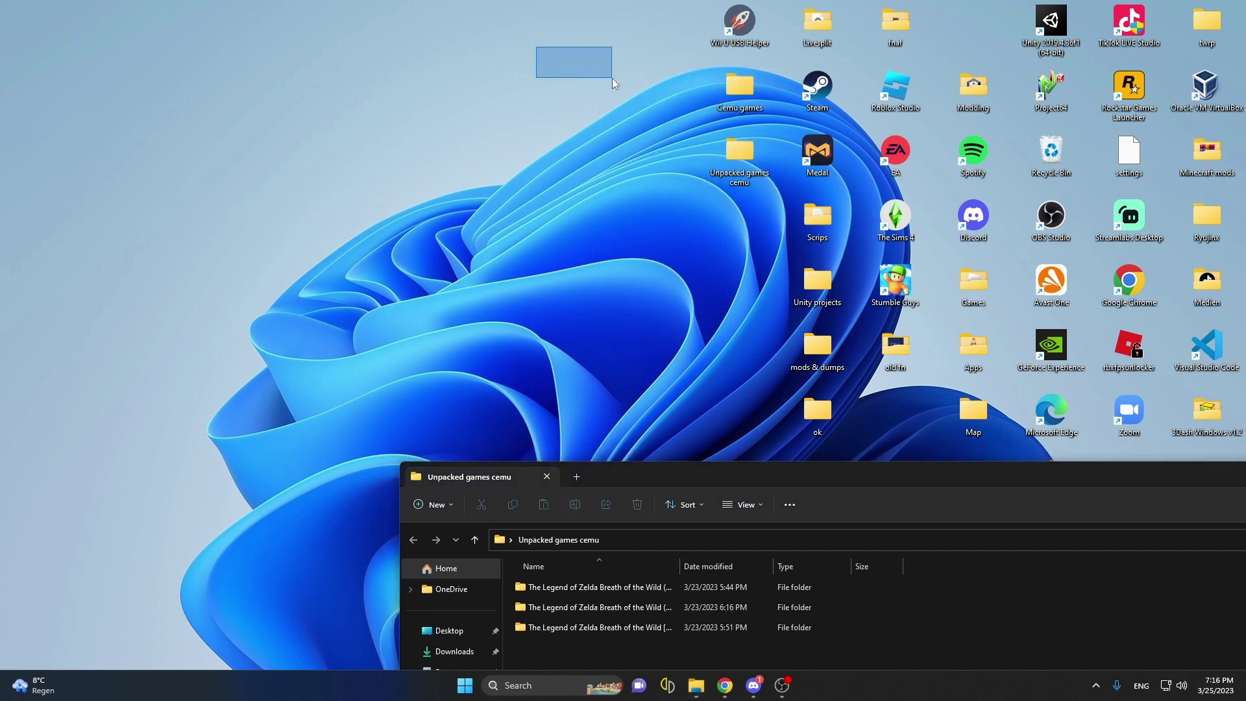
pyautogui.moveTo(613, 78); pyautogui.dragTo(644, 103)
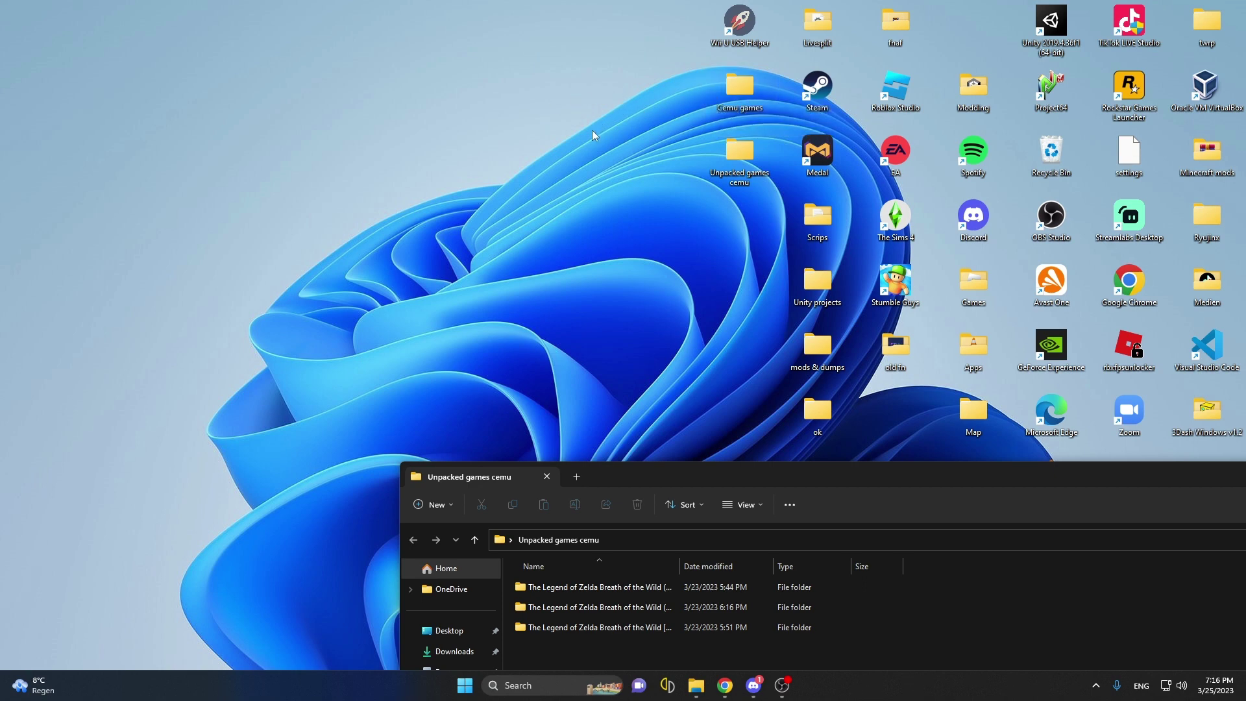
pyautogui.moveTo(644, 152); pyautogui.dragTo(687, 176)
pyautogui.moveTo(632, 138); pyautogui.dragTo(620, 186)
pyautogui.moveTo(672, 150); pyautogui.dragTo(613, 188)
pyautogui.moveTo(688, 470); pyautogui.dragTo(643, 136)
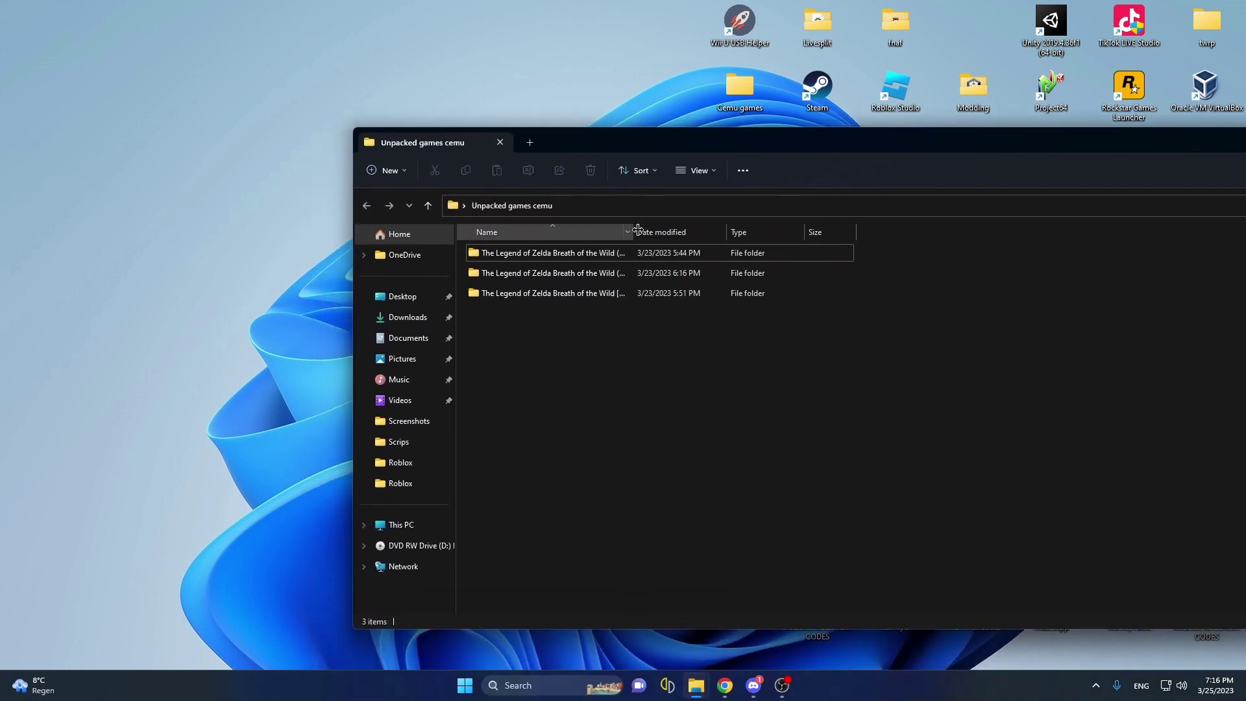
# Widen the Name column to read the base, v208 update and DLC folders, then close the window
pyautogui.moveTo(637, 230); pyautogui.dragTo(730, 227)
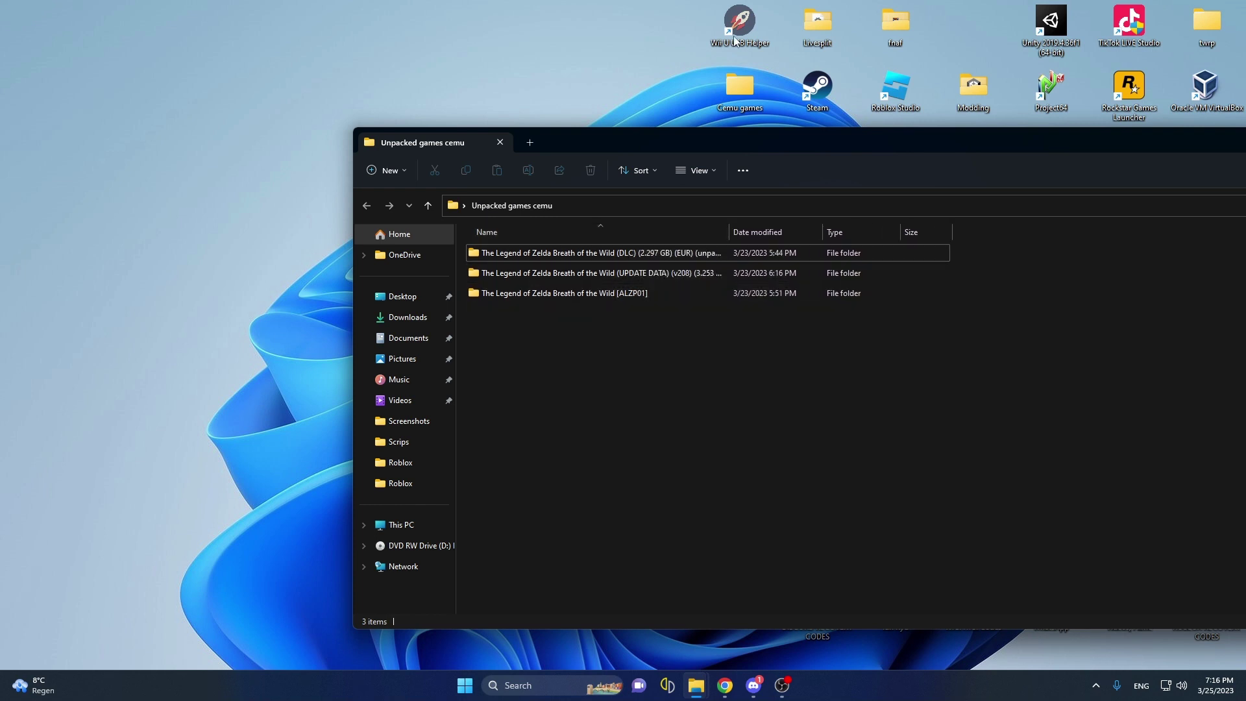
pyautogui.moveTo(702, 138); pyautogui.dragTo(252, 140)
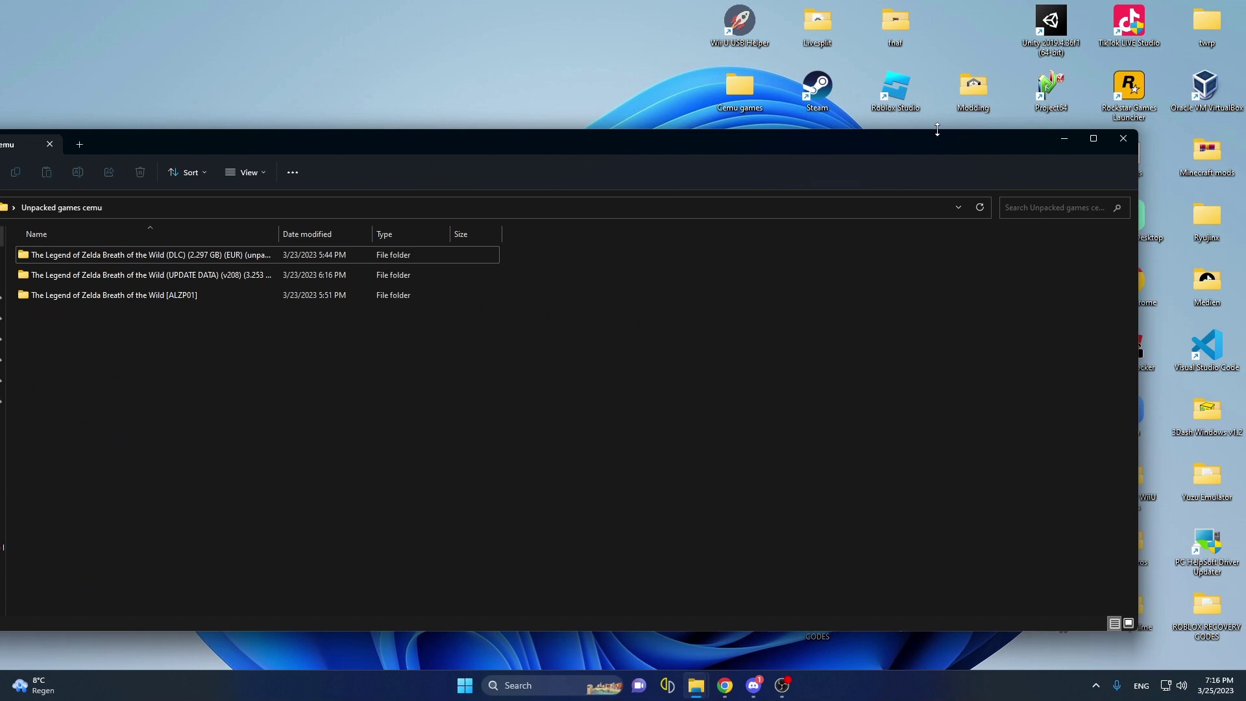
pyautogui.click(1122, 135)
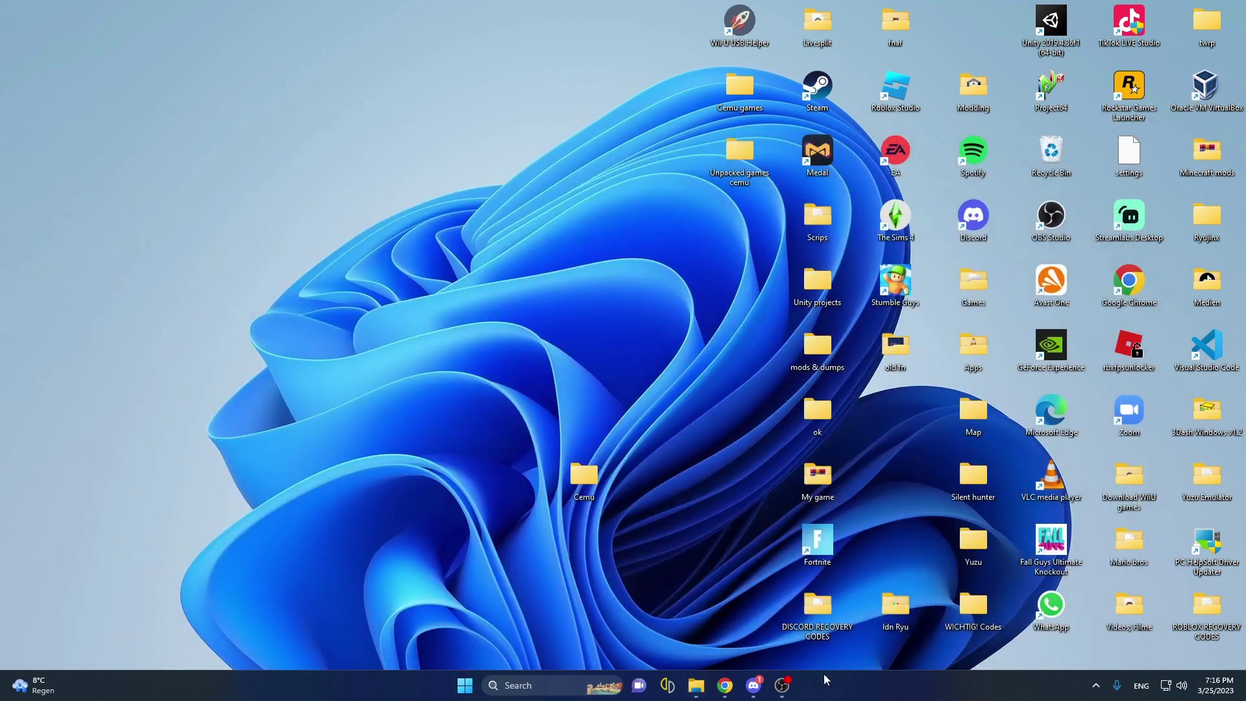
# Launch the Cemu application from the desktop's cemu_1.26.2 folder and close the Explorer windows
pyautogui.doubleClick(599, 476)
pyautogui.moveTo(699, 688)
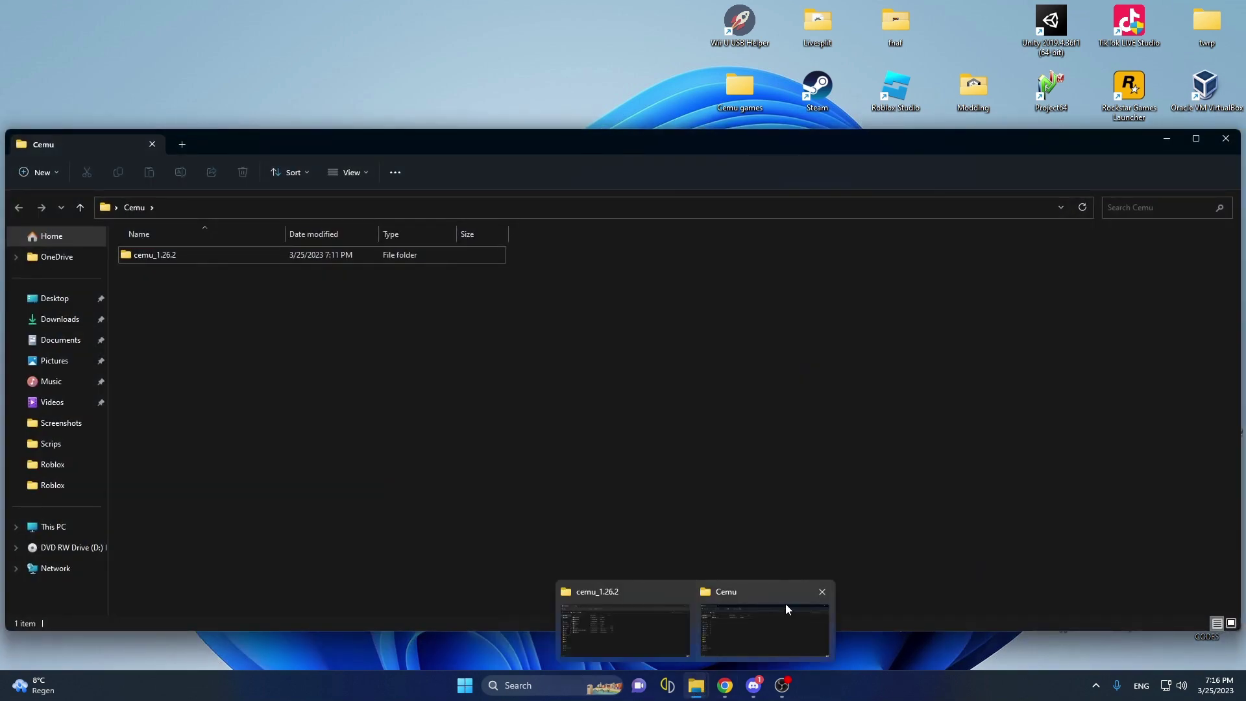
pyautogui.moveTo(785, 600)
pyautogui.click(822, 593)
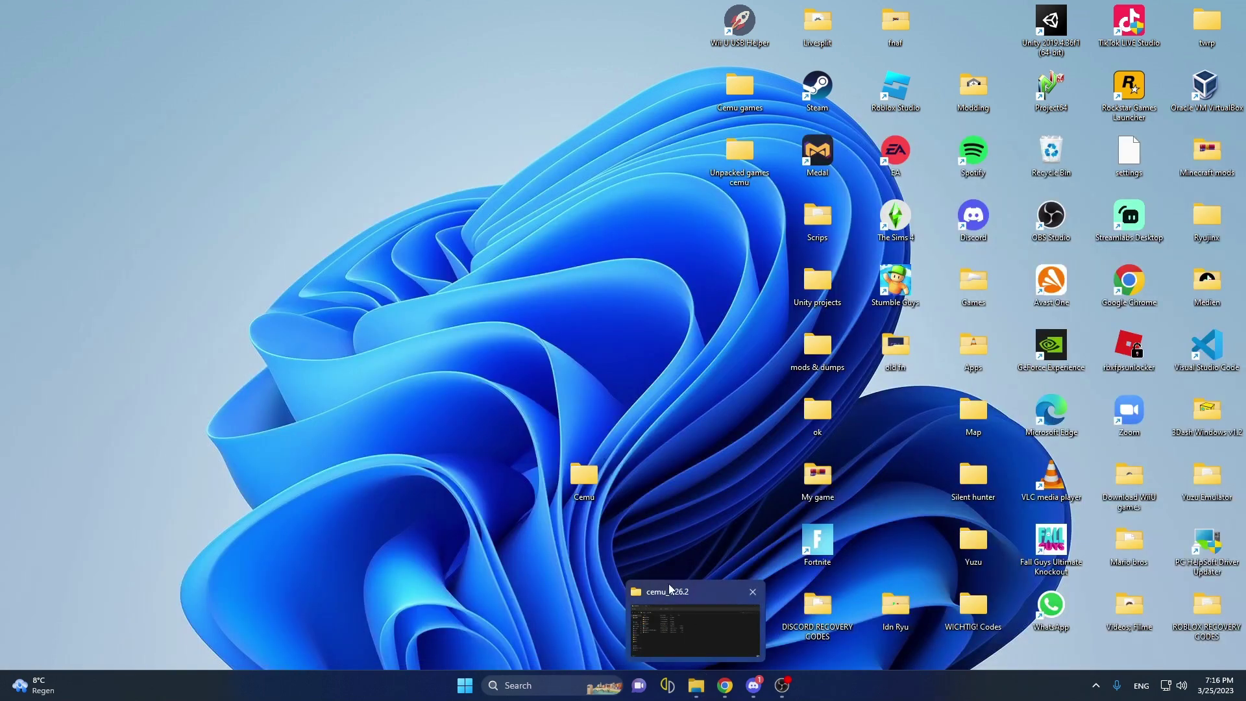
pyautogui.click(669, 583)
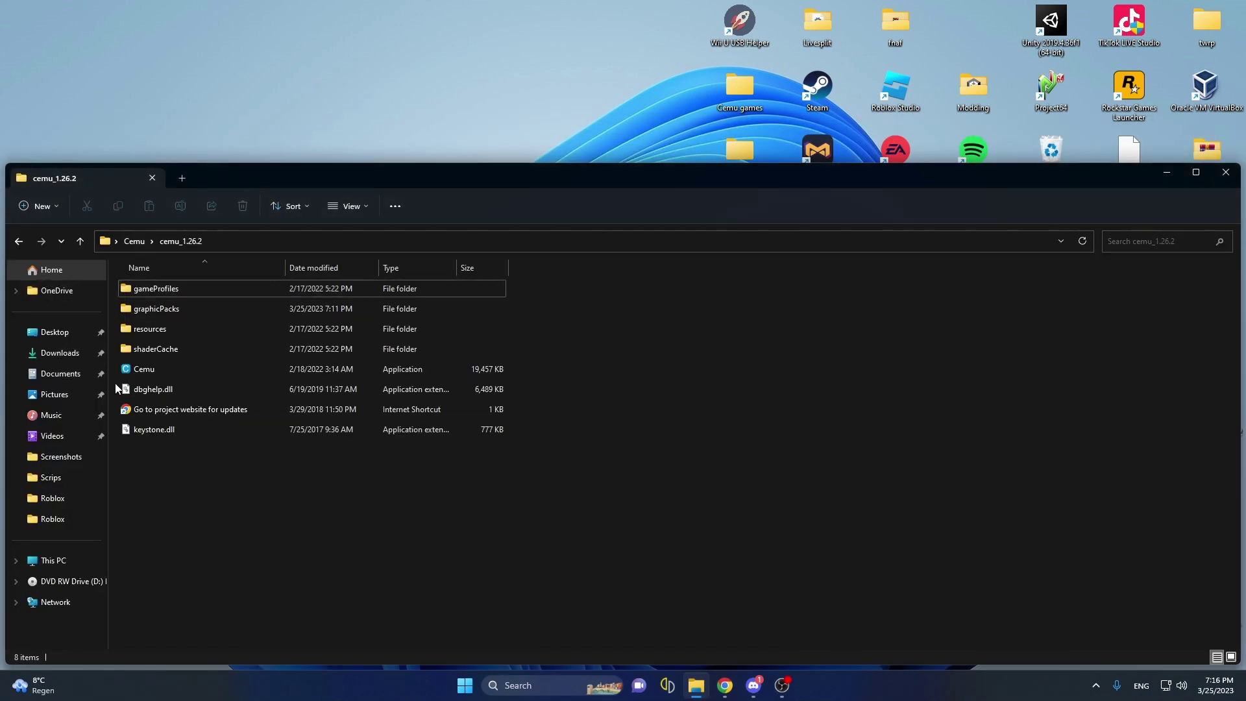
pyautogui.doubleClick(136, 370)
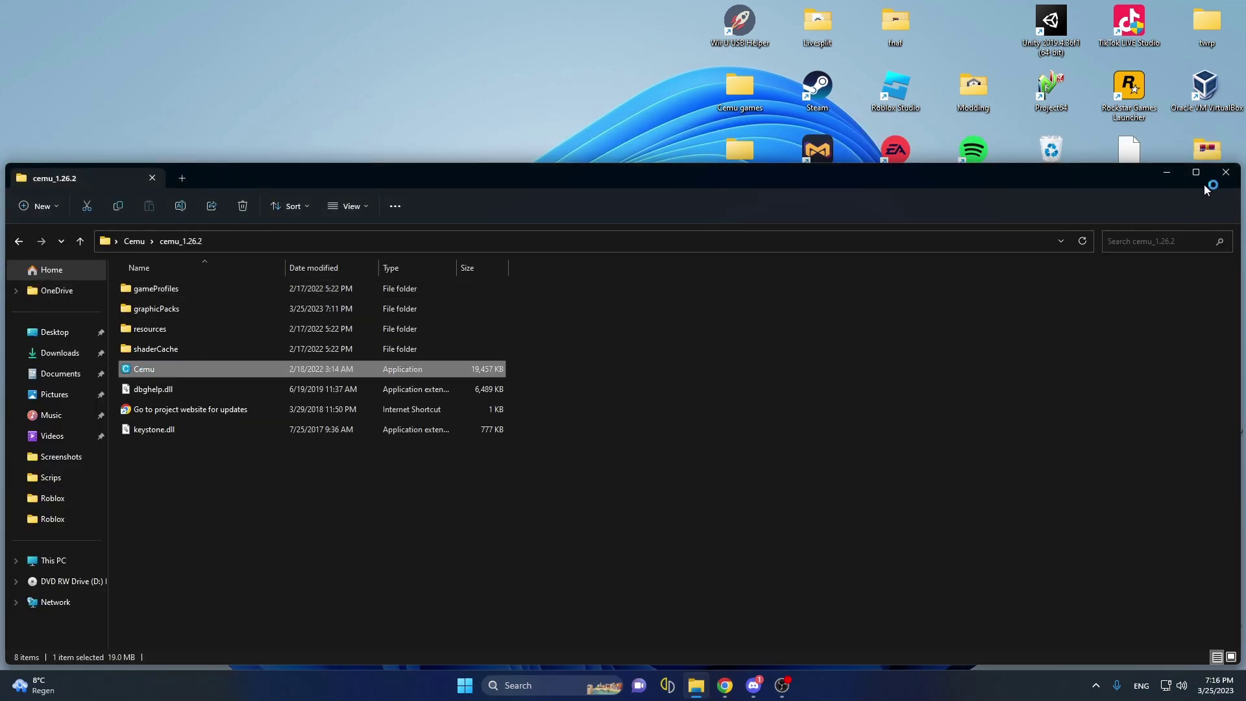
pyautogui.click(1225, 173)
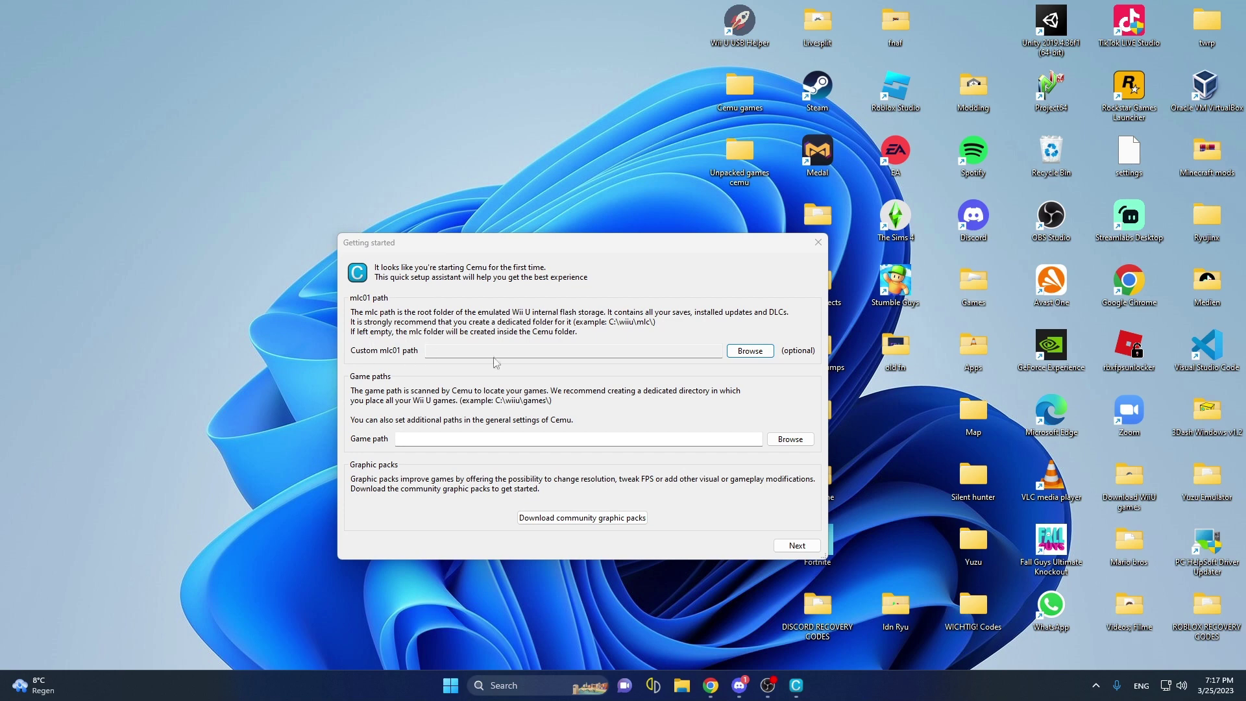
# Set the Custom mlc01 path to the Cemu\cemu_1.26.2\mlc01 folder on the desktop
pyautogui.click(750, 350)
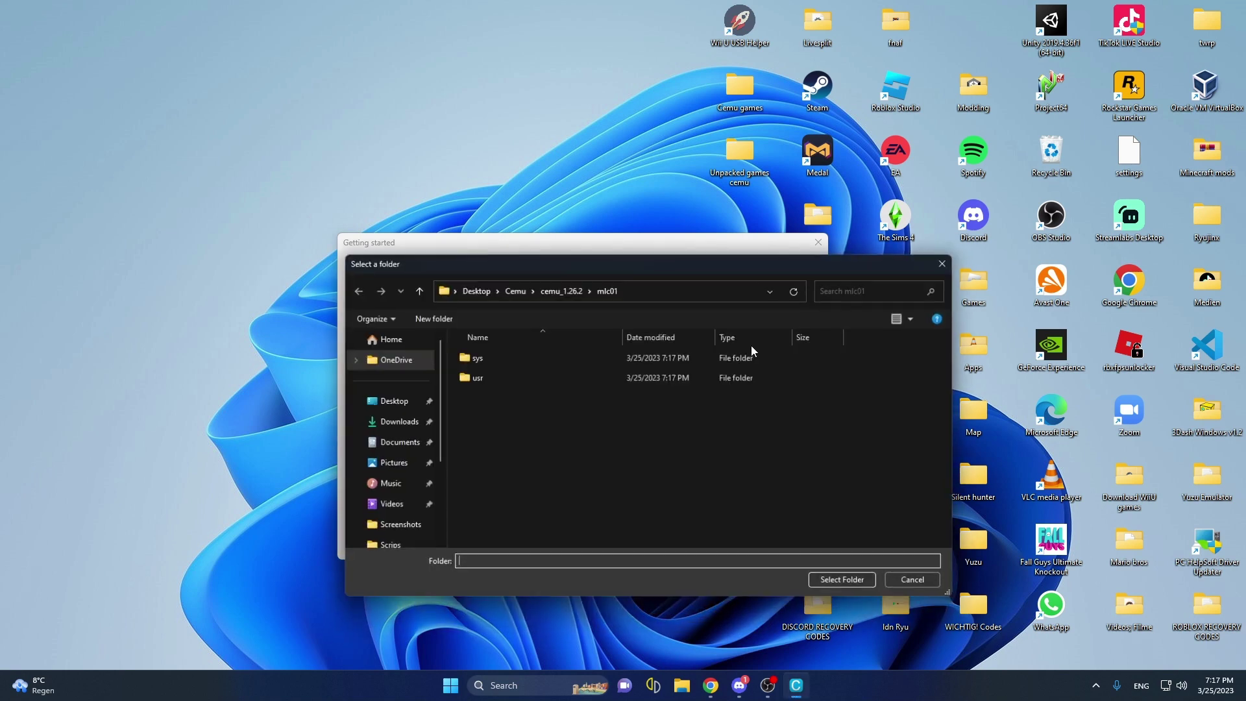
pyautogui.click(389, 401)
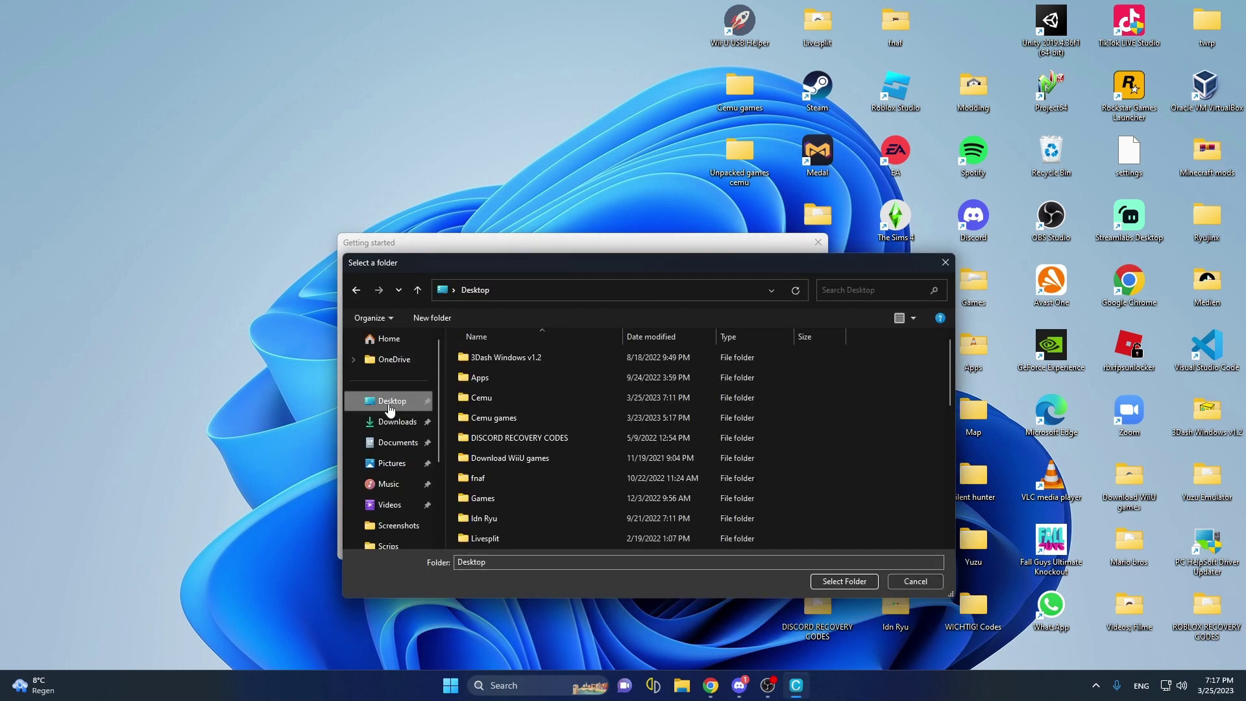
pyautogui.click(504, 401)
pyautogui.doubleClick(503, 401)
pyautogui.doubleClick(495, 360)
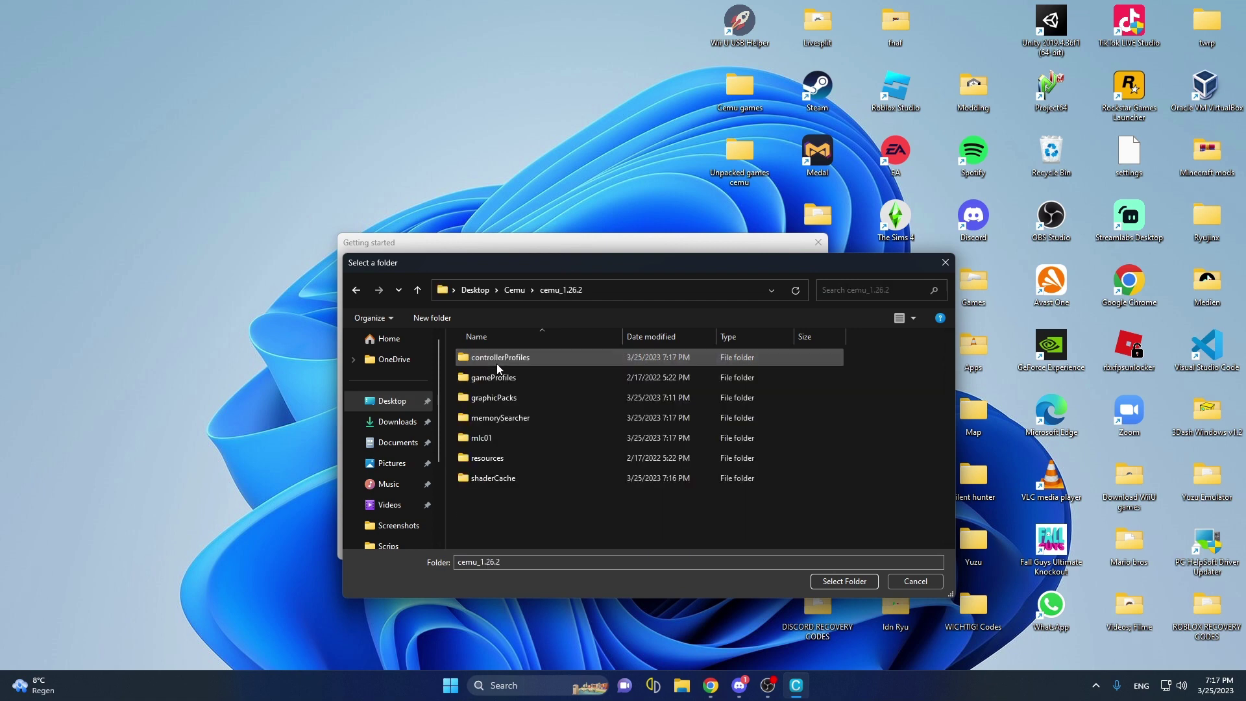
pyautogui.click(494, 438)
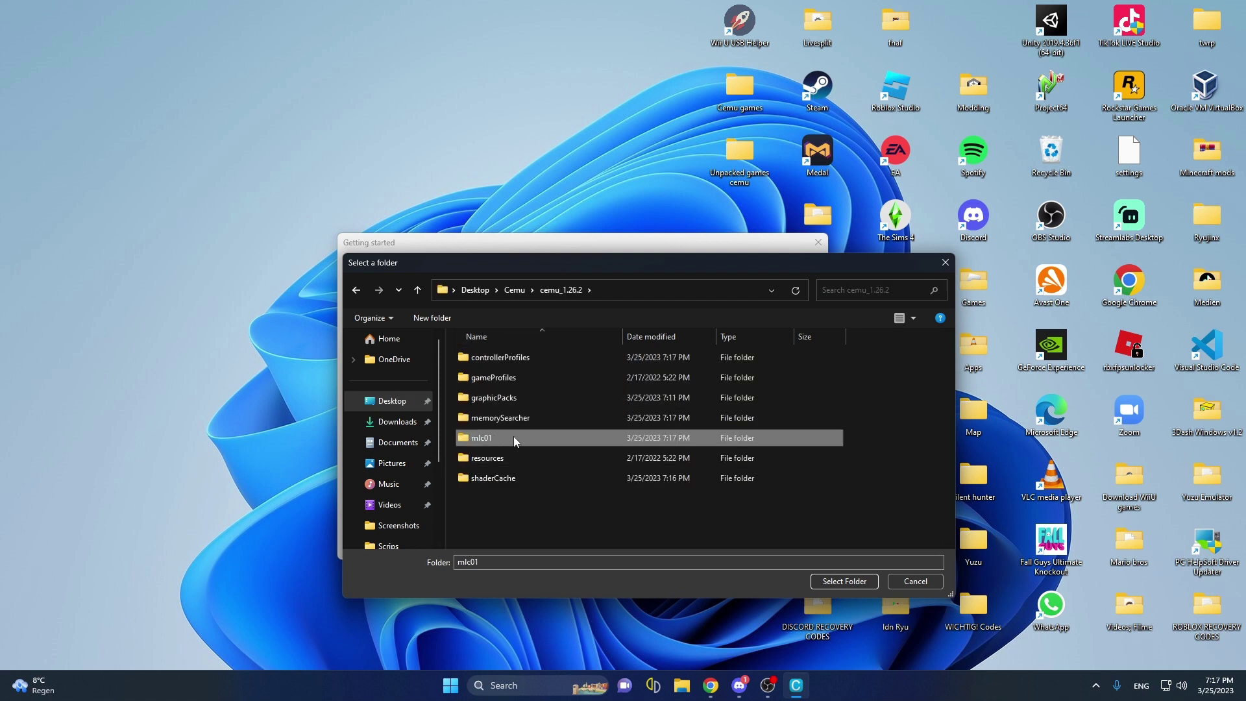
pyautogui.click(845, 582)
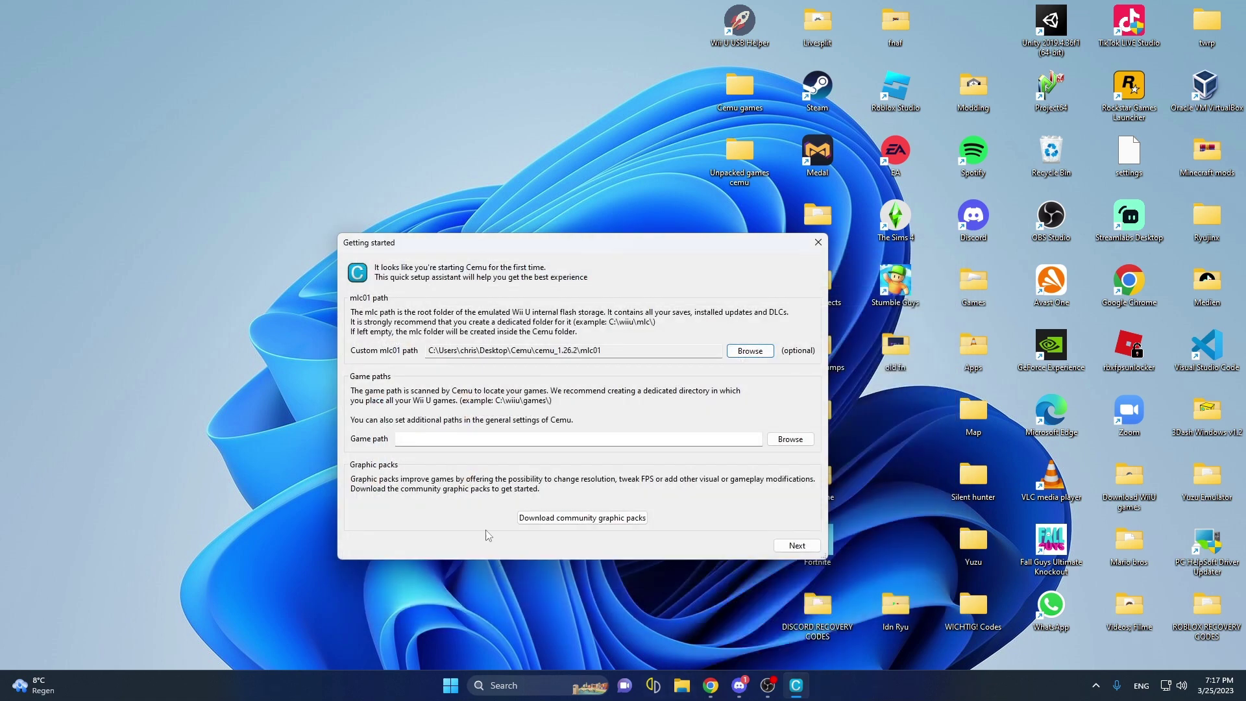
# Set the game path to Unpacked games cemu and download the community graphic packs, answering No
pyautogui.click(801, 440)
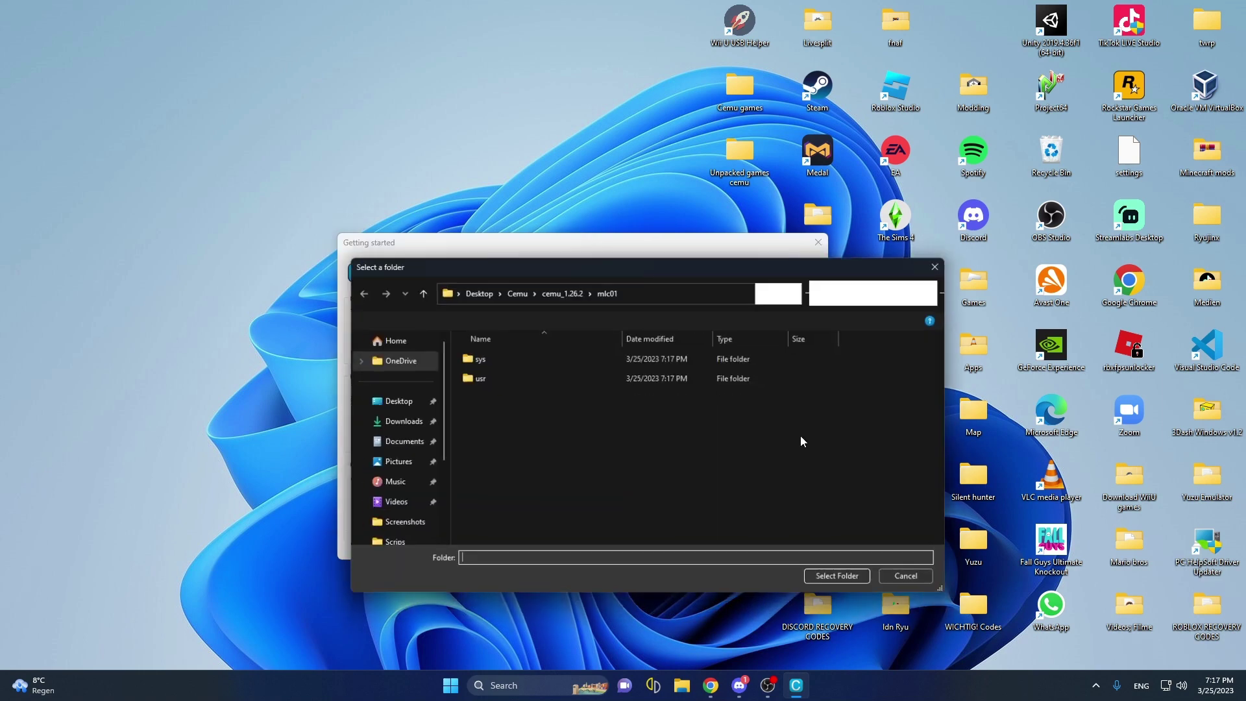
pyautogui.click(388, 403)
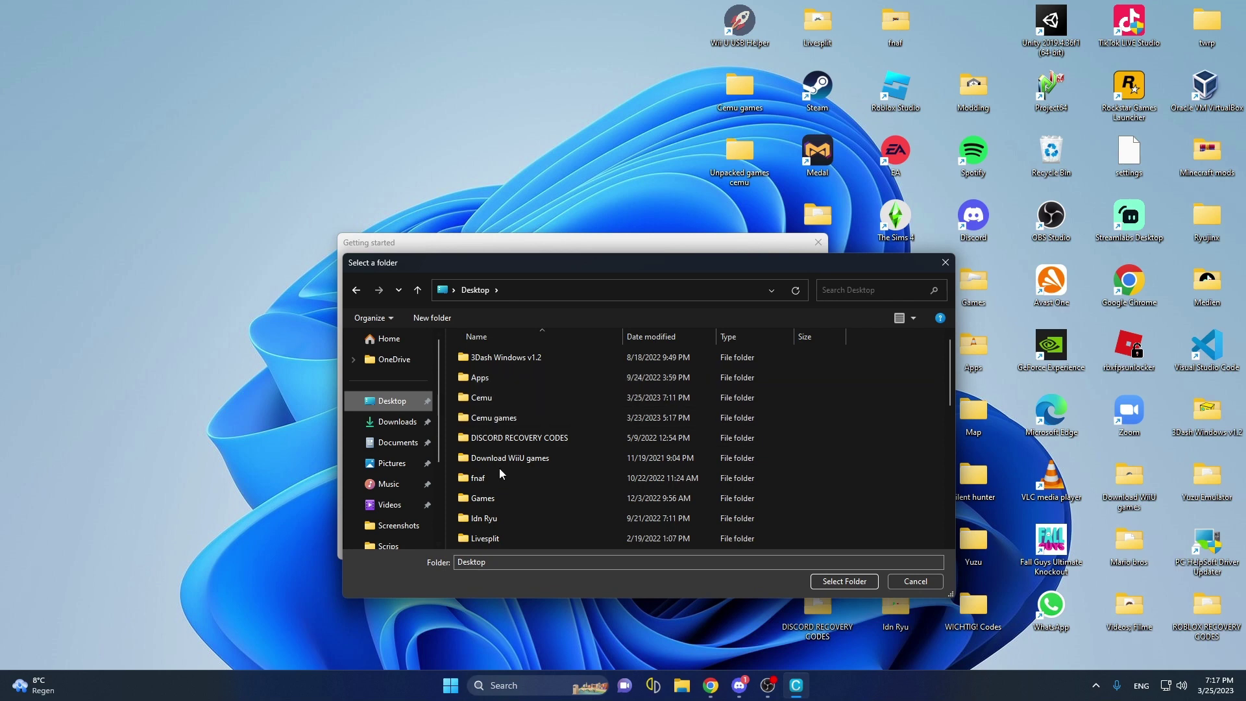
pyautogui.scroll(-2, 501, 508)
pyautogui.scroll(2, 501, 508)
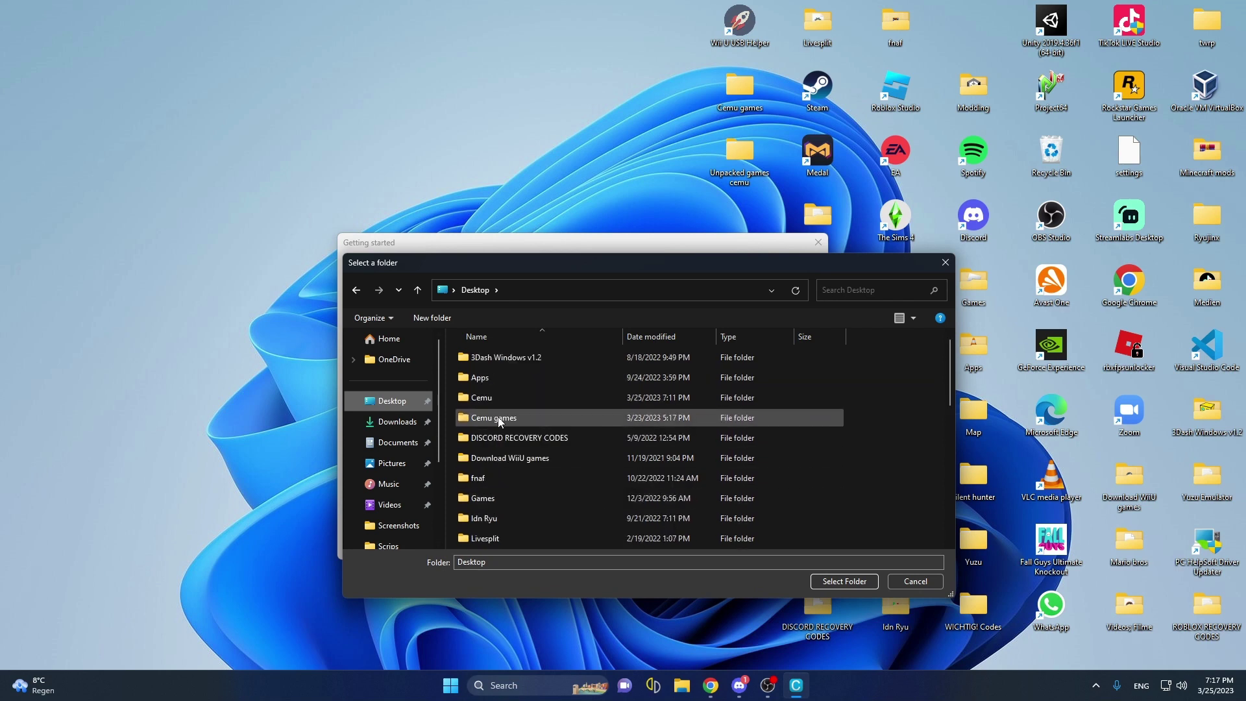
pyautogui.scroll(-5, 504, 446)
pyautogui.click(506, 499)
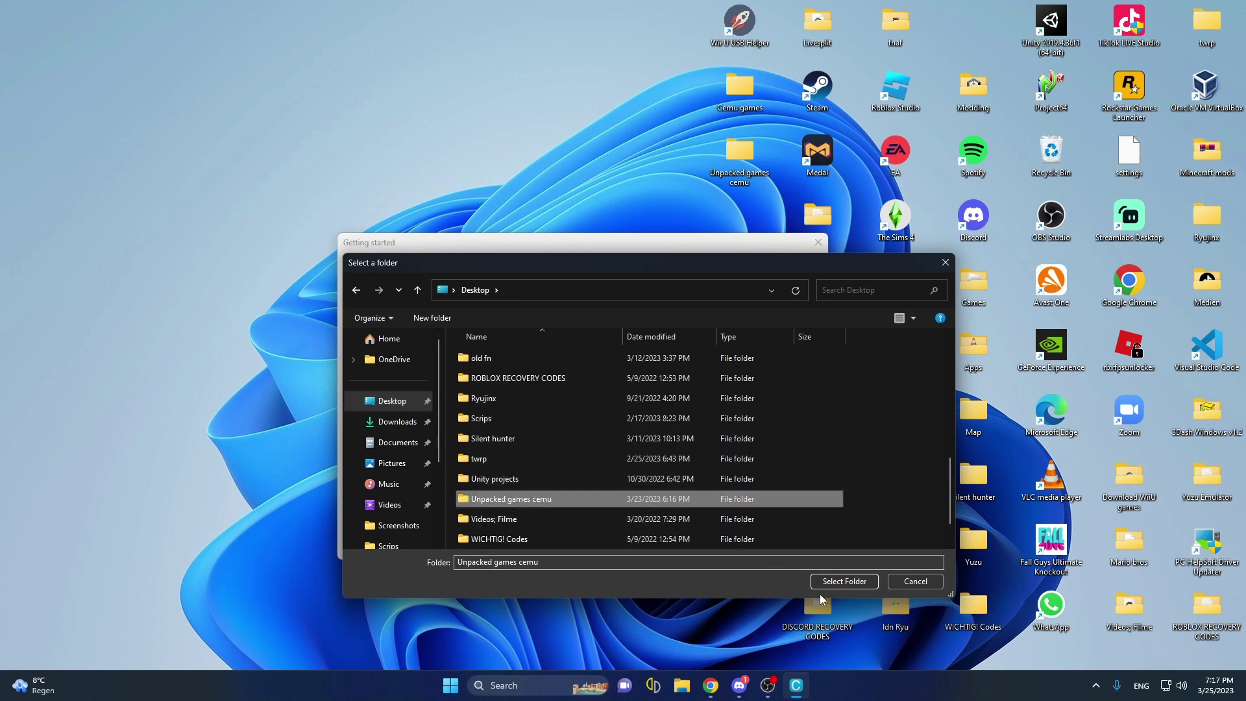
pyautogui.click(844, 581)
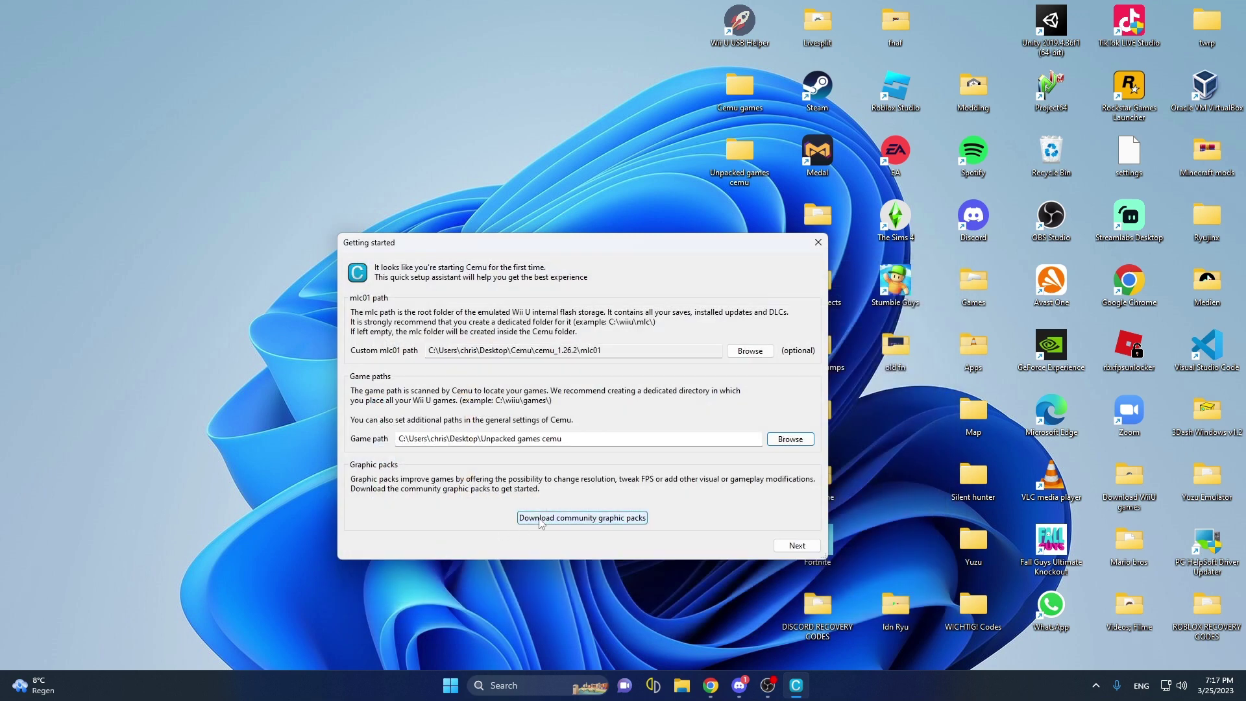
pyautogui.click(579, 519)
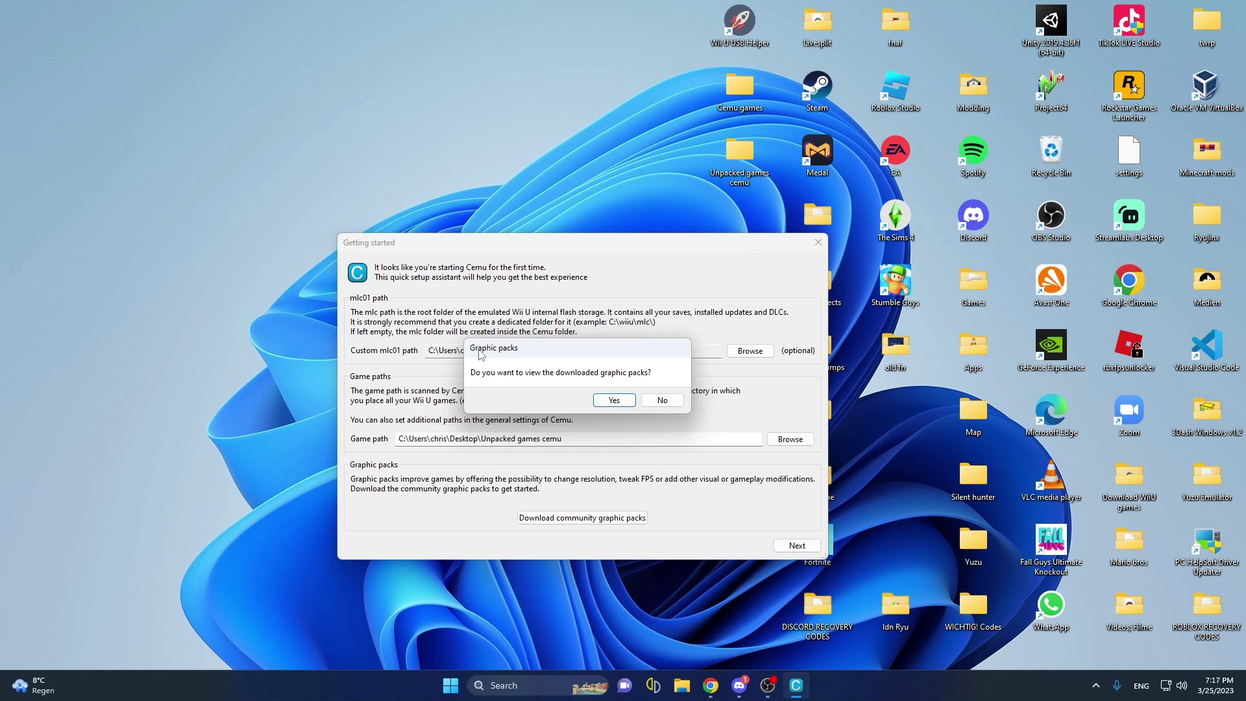
pyautogui.click(661, 400)
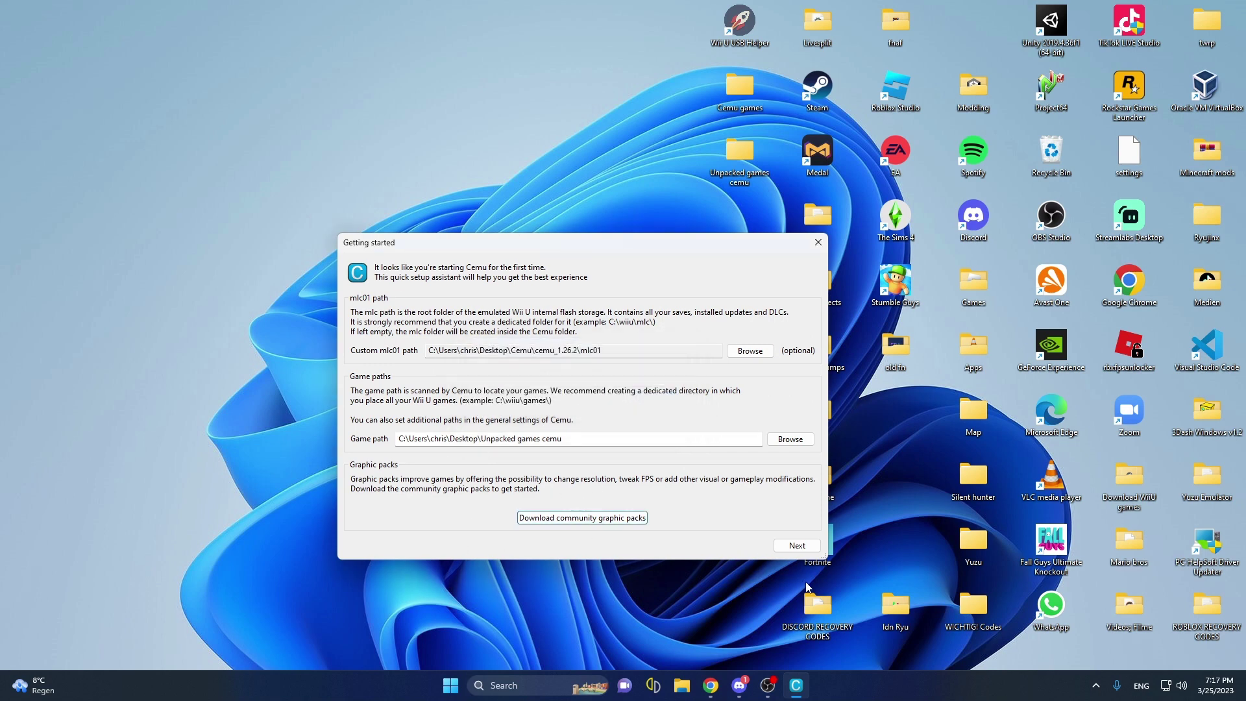